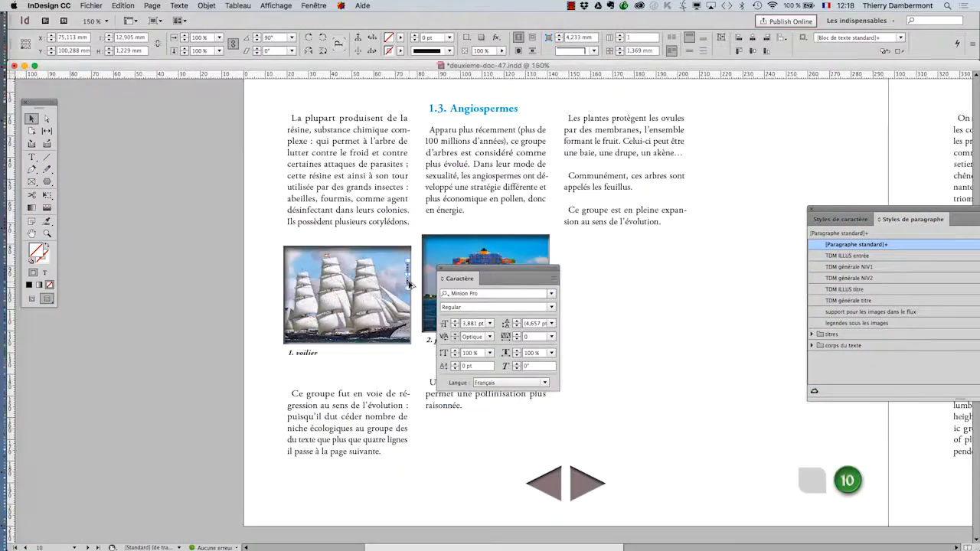
Switch to normal screen mode and delete the extra sailing ship illustration with its caption from the pasteboard.
{"action": "scroll", "coordinate": [409, 285], "scroll_direction": "down", "scroll_amount": 1}
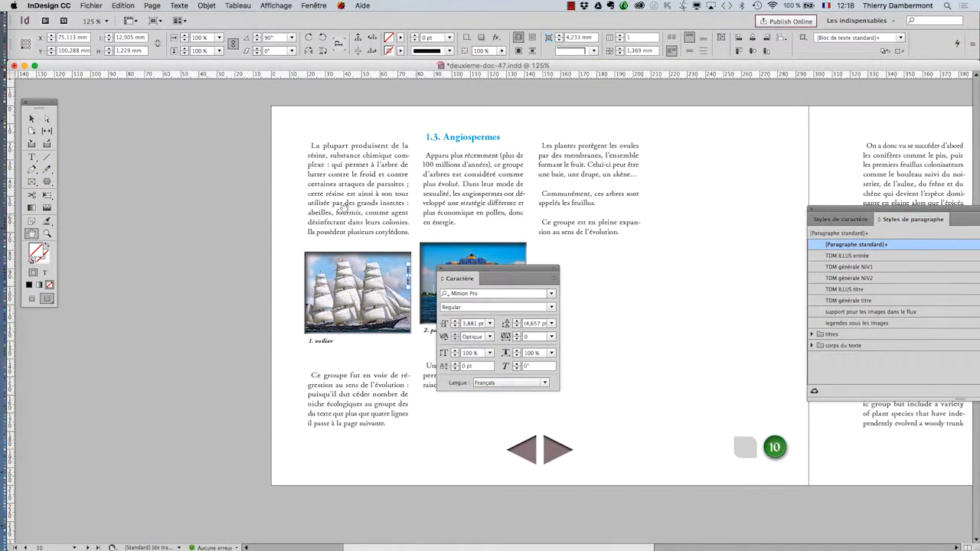
{"action": "left_click", "coordinate": [31, 299]}
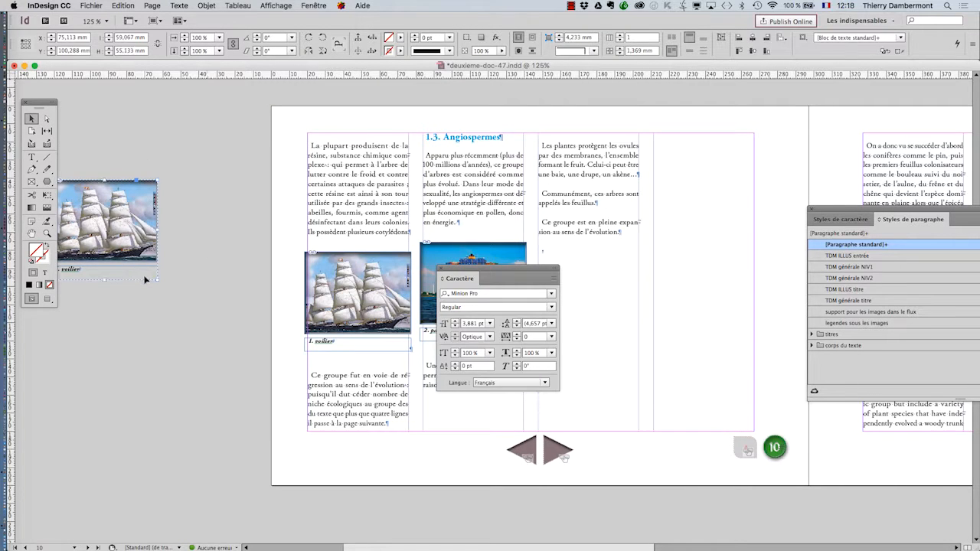
{"action": "key", "text": "Delete"}
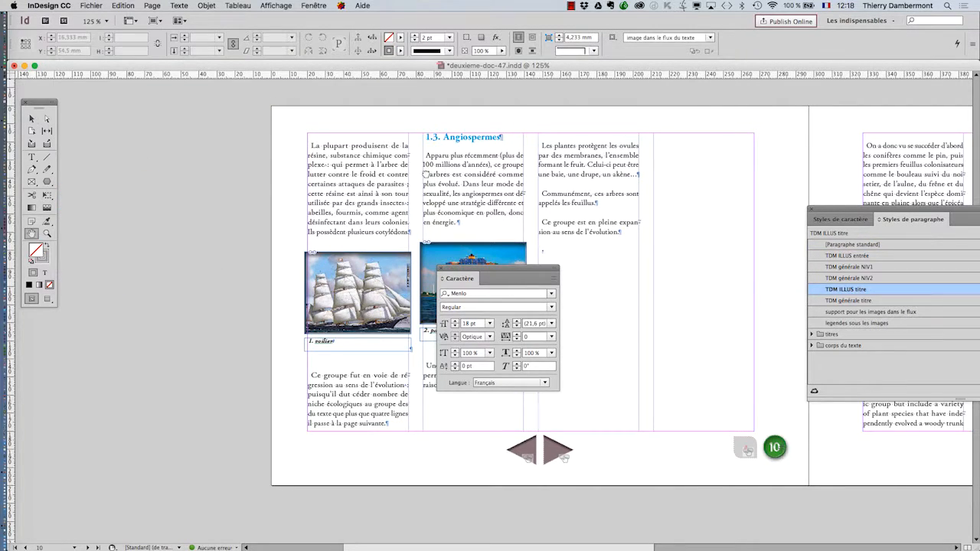
Paste the copied vertical photo credit frame on page 7 next to the tree illustration.
{"action": "left_click_drag", "start_coordinate": [425, 175], "coordinate": [289, 350]}
{"action": "left_click_drag", "start_coordinate": [477, 181], "coordinate": [355, 373]}
{"action": "left_click_drag", "start_coordinate": [441, 146], "coordinate": [258, 437]}
{"action": "left_click_drag", "start_coordinate": [444, 172], "coordinate": [274, 465]}
{"action": "left_click_drag", "start_coordinate": [396, 245], "coordinate": [373, 403]}
{"action": "left_click_drag", "start_coordinate": [373, 278], "coordinate": [350, 431]}
{"action": "left_click_drag", "start_coordinate": [435, 106], "coordinate": [397, 281]}
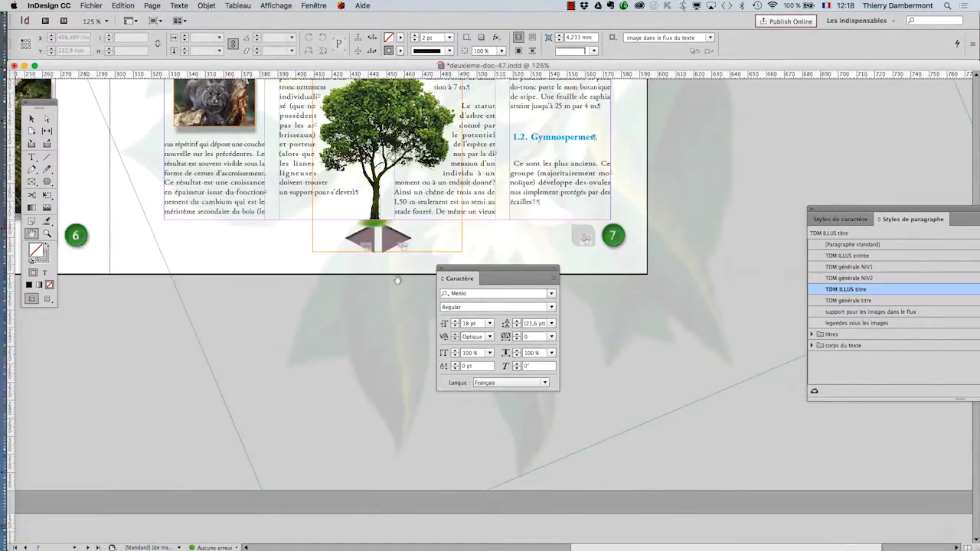
{"action": "key", "text": "super+equal"}
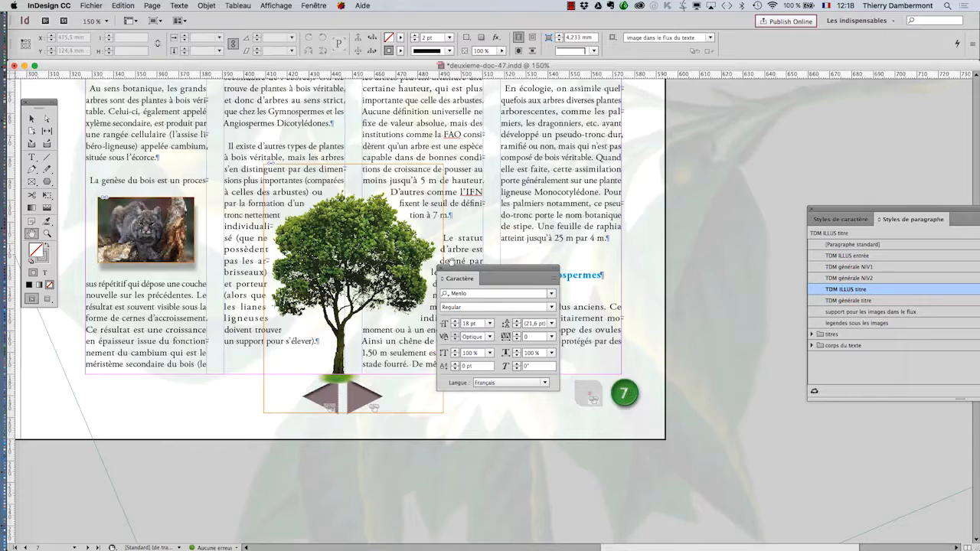
{"action": "left_click_drag", "start_coordinate": [471, 272], "coordinate": [270, 460]}
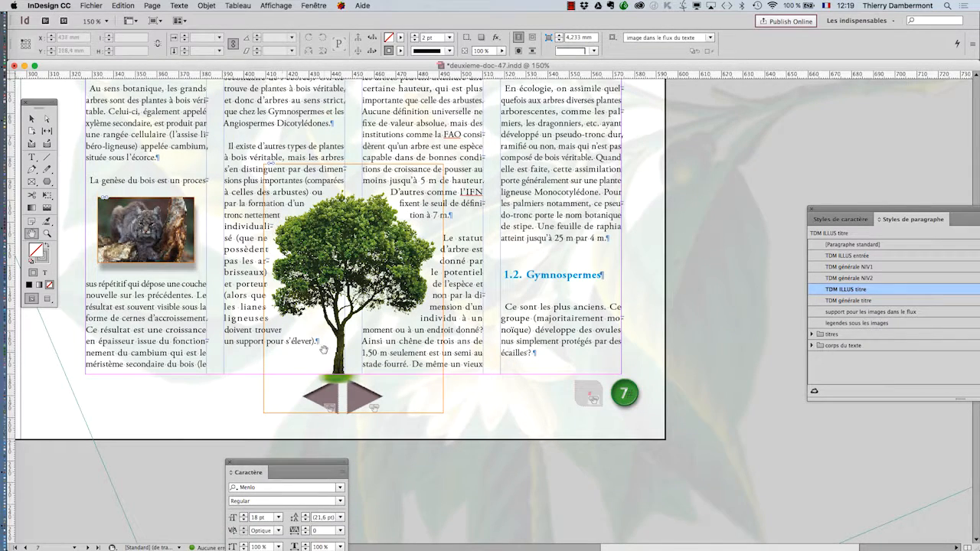
{"action": "scroll", "coordinate": [324, 350], "scroll_direction": "up", "scroll_amount": 1}
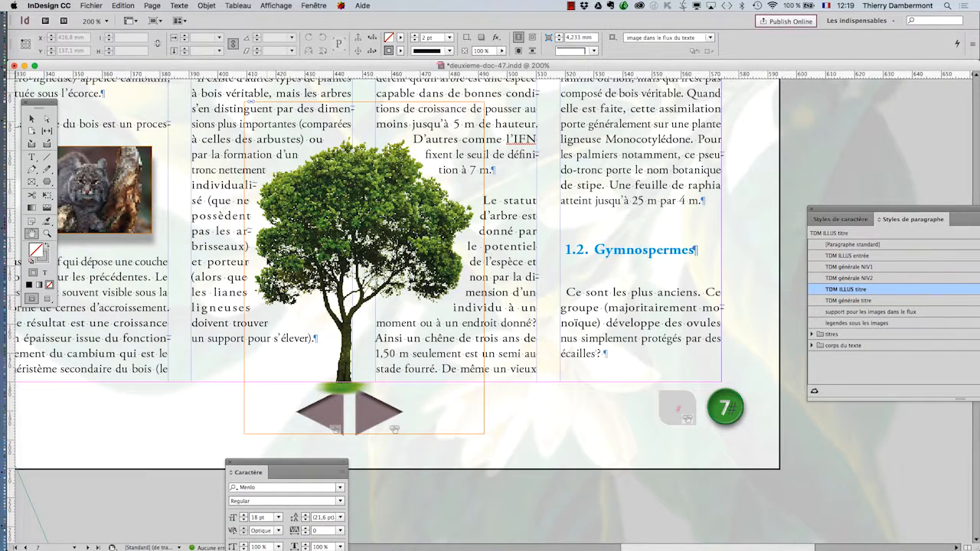
{"action": "key", "text": "super+v"}
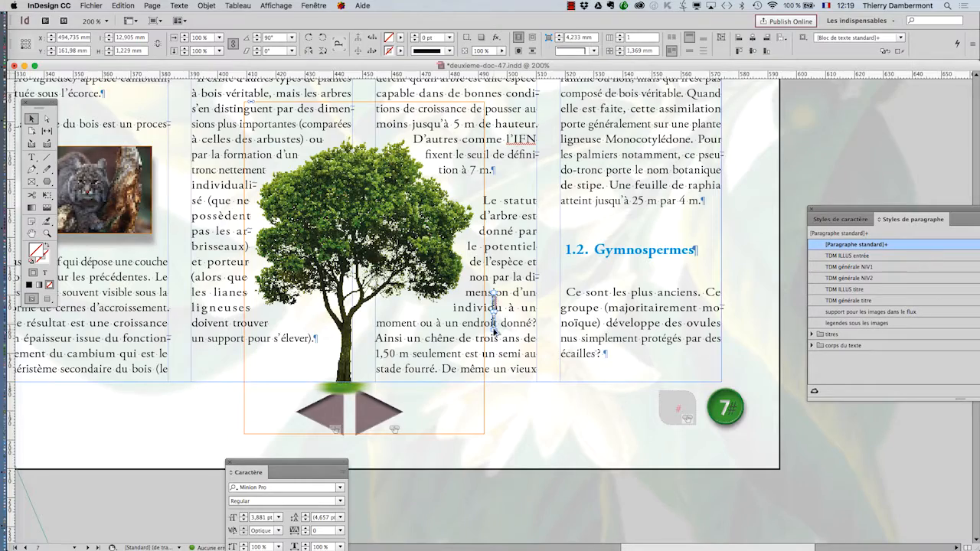
{"action": "scroll", "coordinate": [497, 329], "scroll_direction": "up", "scroll_amount": 2}
{"action": "scroll", "coordinate": [497, 328], "scroll_direction": "up", "scroll_amount": 2}
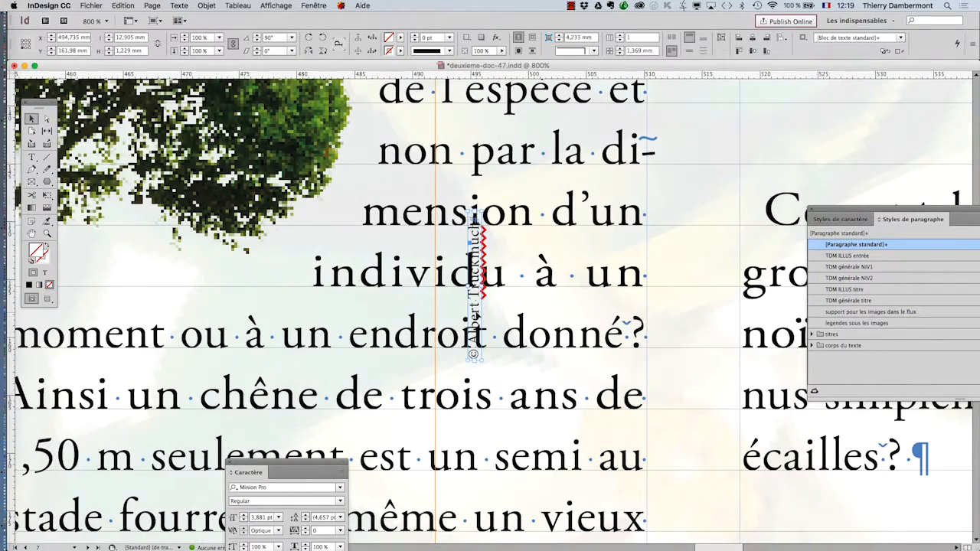
Move the photo credit frame into the gutter between the last two text columns, at about X 512 mm.
{"action": "left_click_drag", "start_coordinate": [676, 304], "coordinate": [677, 305]}
{"action": "scroll", "coordinate": [528, 299], "scroll_direction": "up", "scroll_amount": 5}
{"action": "scroll", "coordinate": [528, 298], "scroll_direction": "left", "scroll_amount": 5}
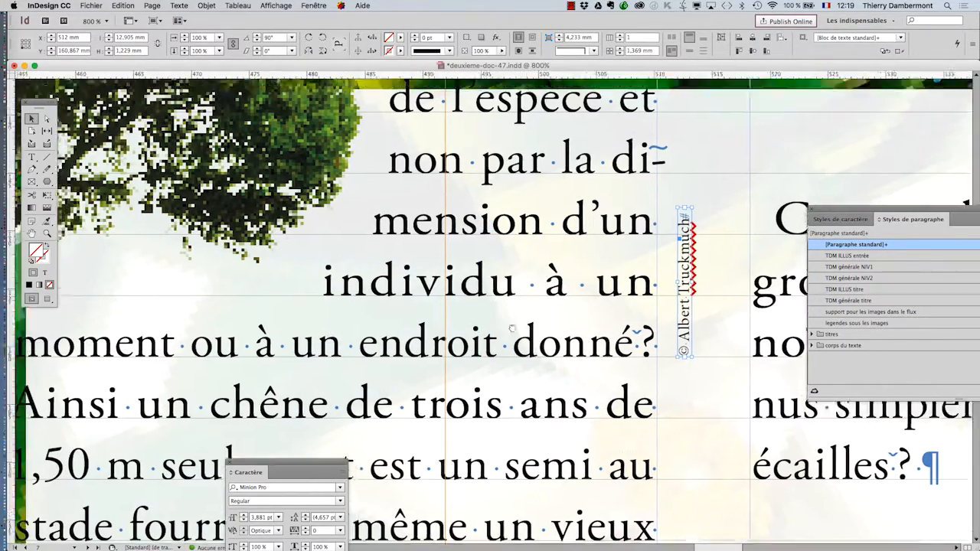
Set the display performance to high quality (Affichage de qualité supérieure).
{"action": "left_click", "coordinate": [277, 6]}
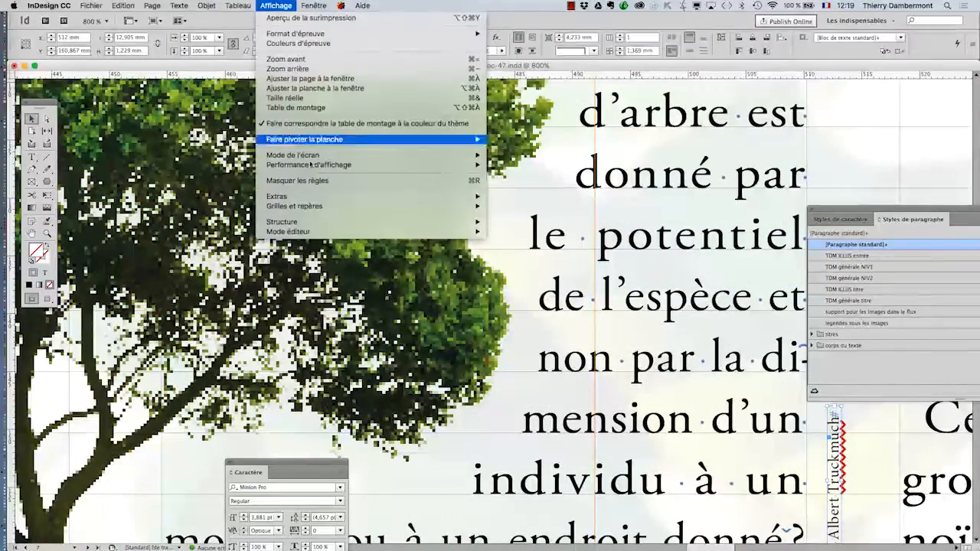
{"action": "mouse_move", "coordinate": [483, 165]}
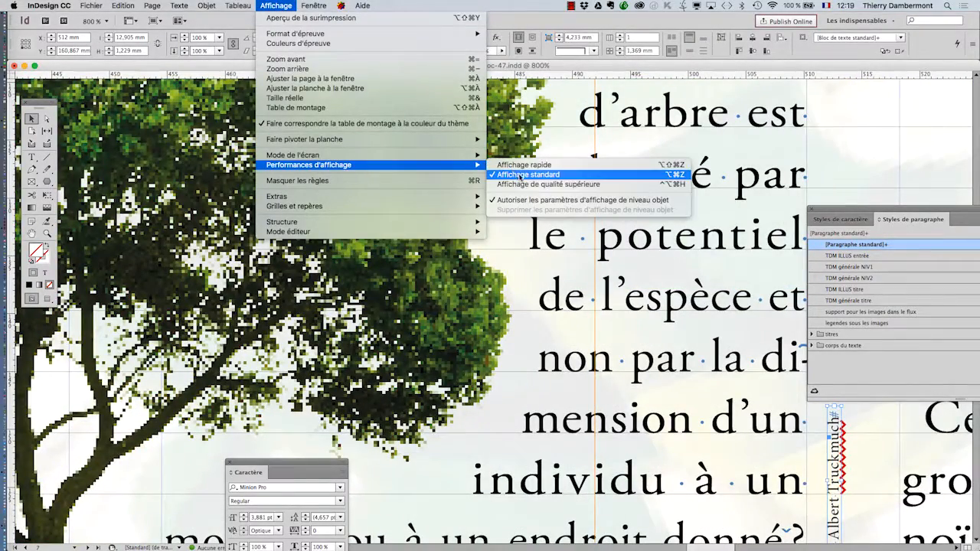
{"action": "left_click", "coordinate": [523, 183]}
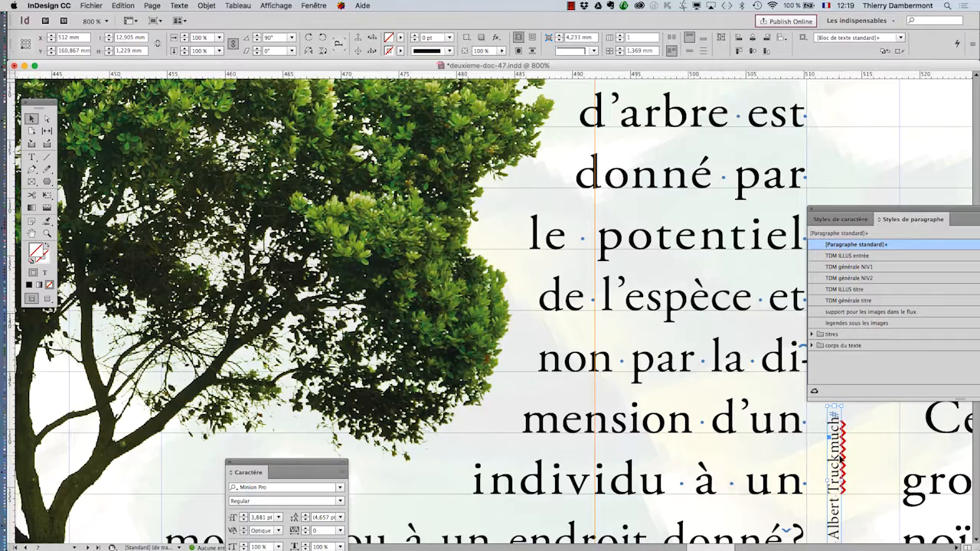
Move the photo credit frame onto the right side of the tree's foliage, at about X 476.65 mm, Y 142.8 mm.
{"action": "left_click_drag", "start_coordinate": [714, 343], "coordinate": [655, 280]}
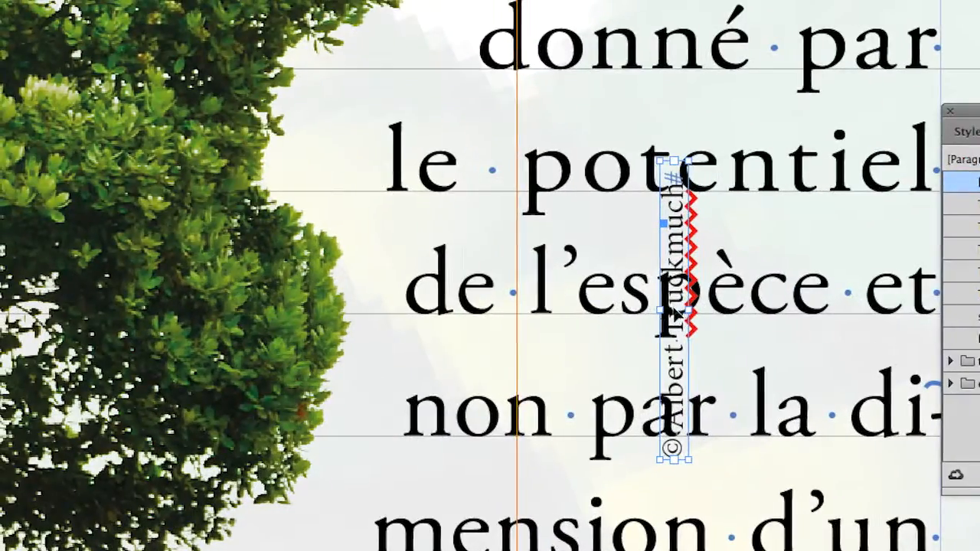
{"action": "left_click_drag", "start_coordinate": [673, 310], "coordinate": [451, 242]}
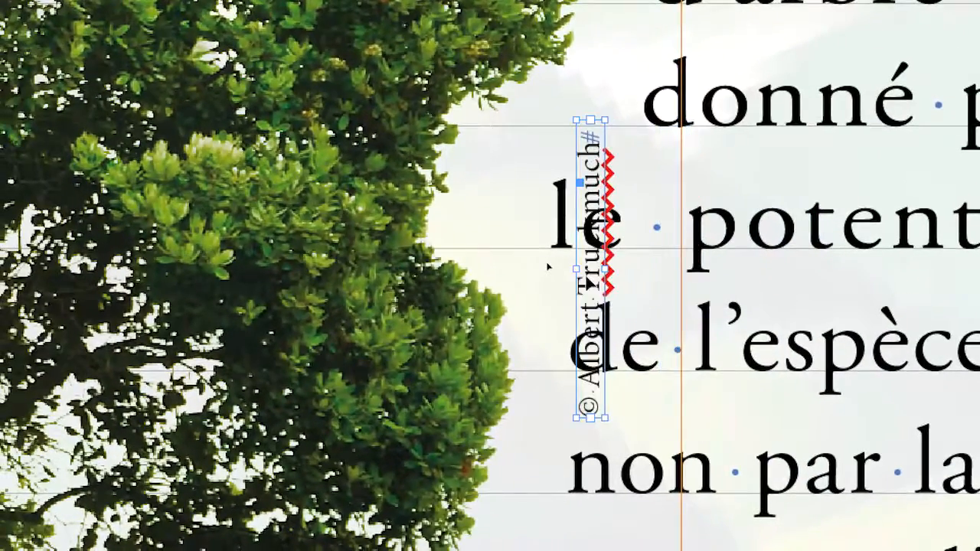
{"action": "left_click_drag", "start_coordinate": [590, 276], "coordinate": [385, 177]}
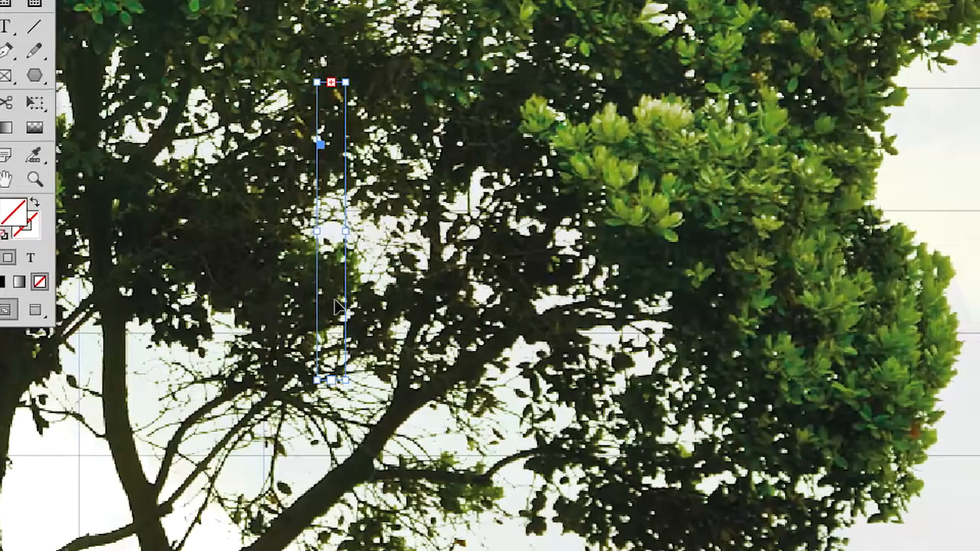
{"action": "left_click_drag", "start_coordinate": [337, 306], "coordinate": [756, 299]}
{"action": "left_click_drag", "start_coordinate": [476, 303], "coordinate": [497, 316]}
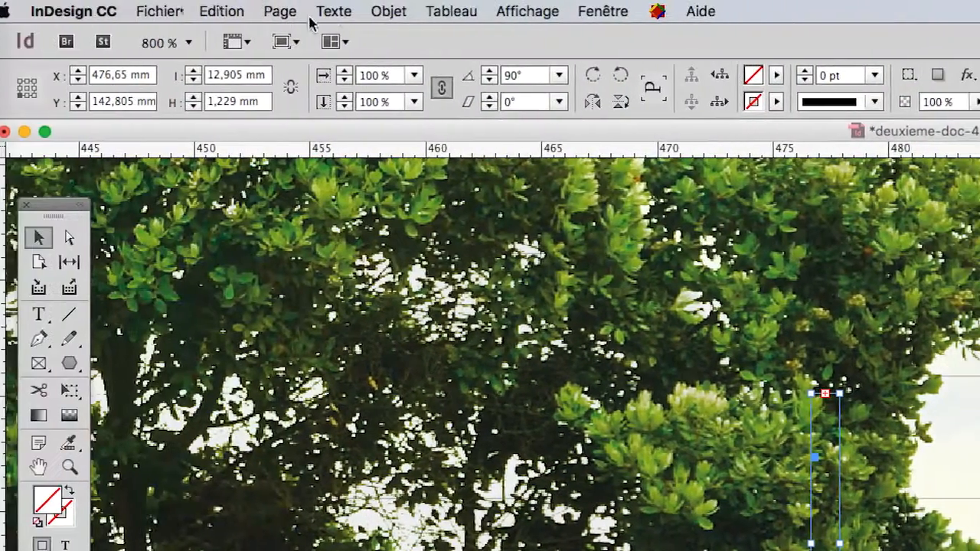
Make the photo credit's text frame ignore text wrap (Ignorer l'habillage) in its text frame options.
{"action": "left_click", "coordinate": [313, 10]}
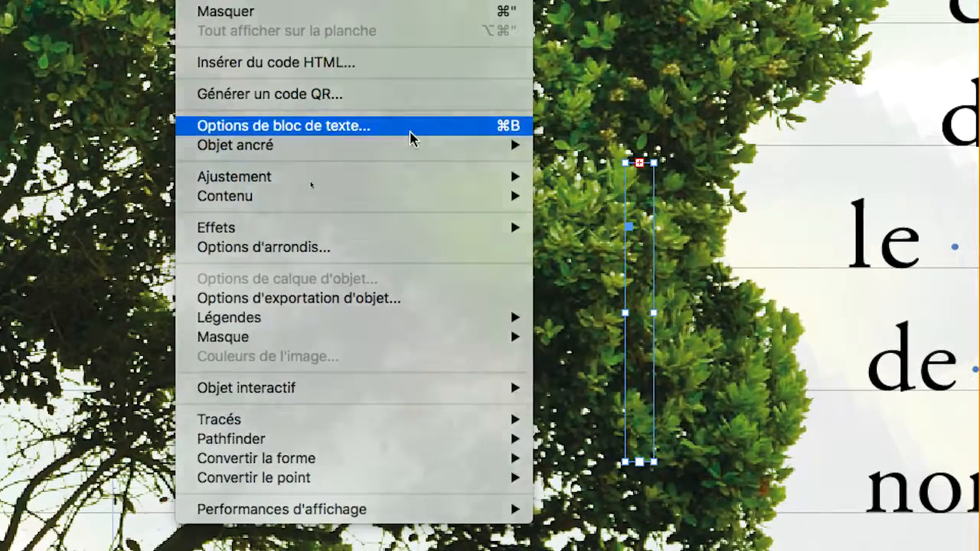
{"action": "left_click", "coordinate": [410, 127]}
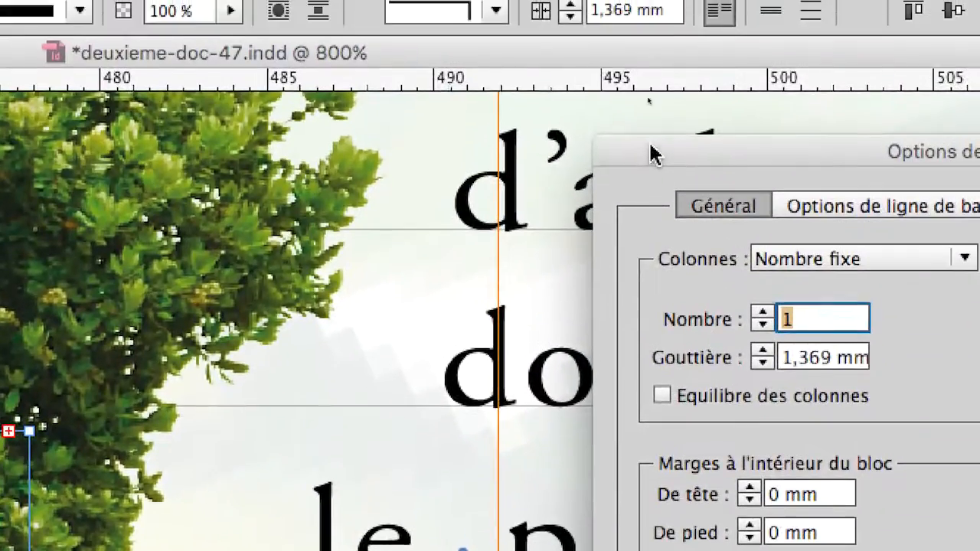
{"action": "left_click_drag", "start_coordinate": [650, 152], "coordinate": [521, 165]}
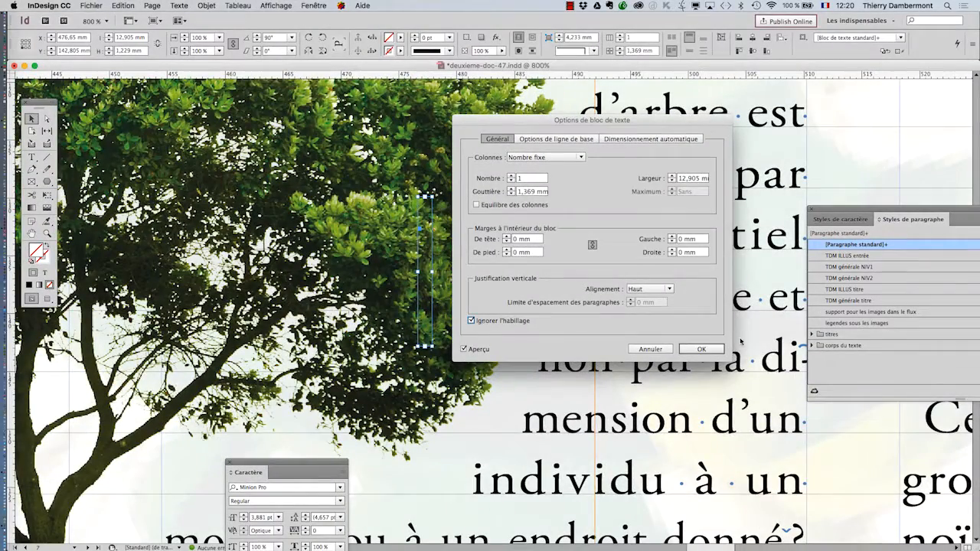
{"action": "left_click", "coordinate": [702, 349]}
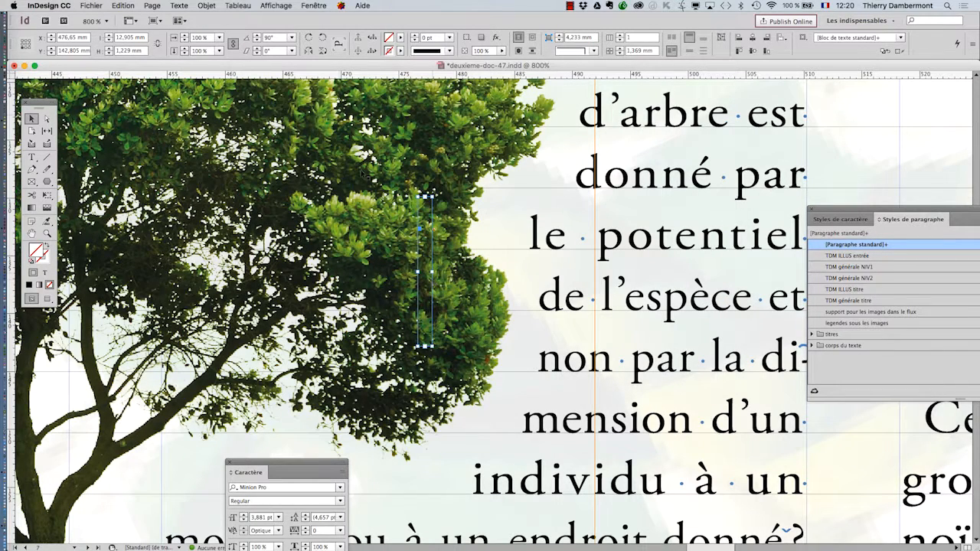
Display the document's layers and toggle the visibility of "images flottantes" to examine how it stacks over the photo credit.
{"action": "left_click", "coordinate": [313, 6]}
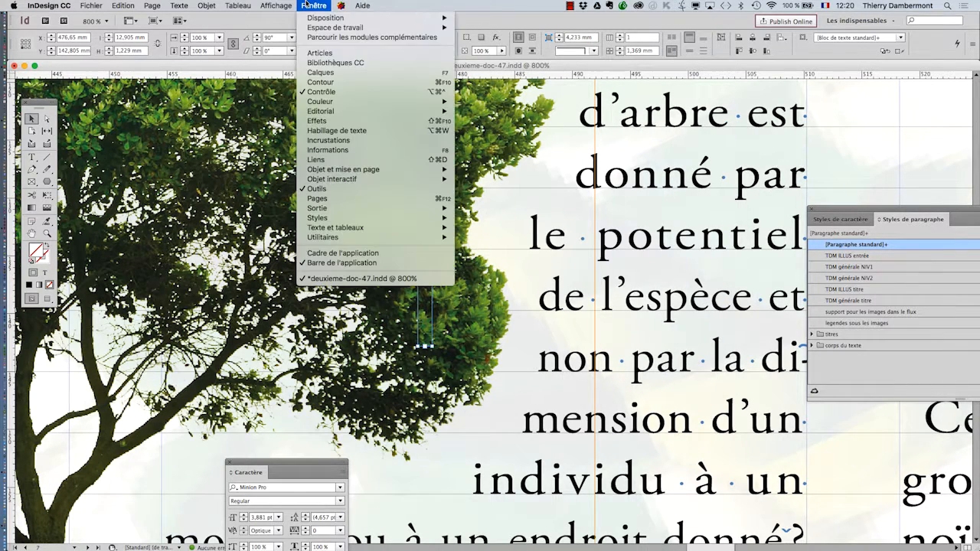
{"action": "left_click", "coordinate": [330, 76]}
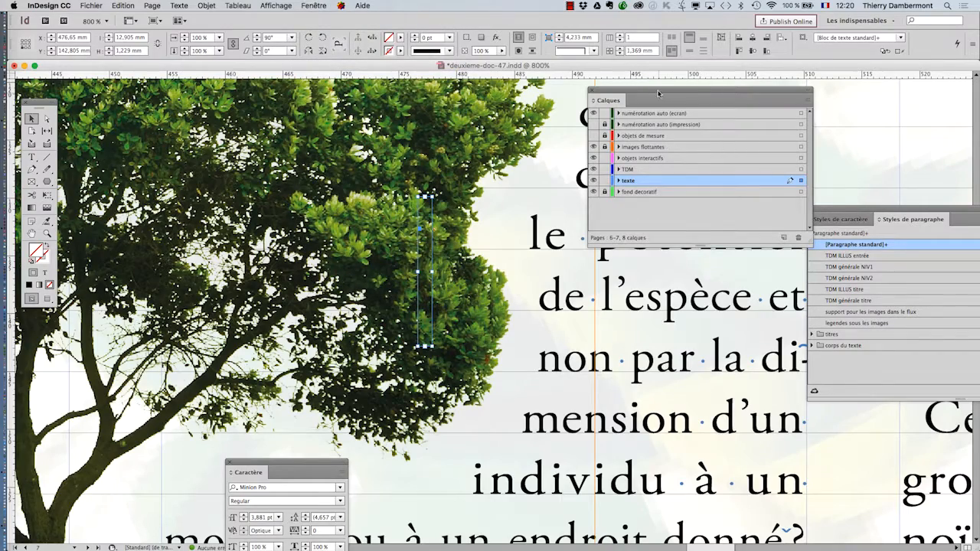
{"action": "left_click_drag", "start_coordinate": [658, 94], "coordinate": [590, 190]}
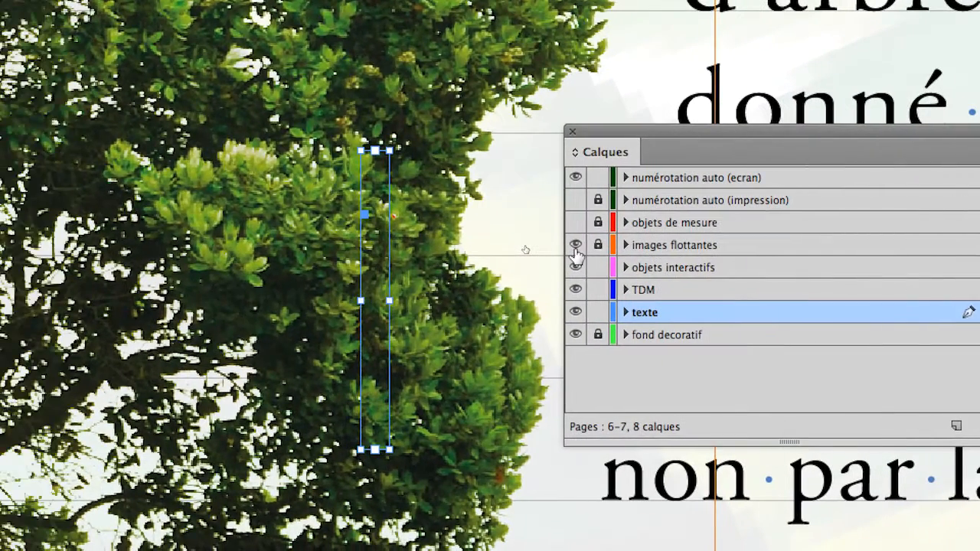
{"action": "left_click", "coordinate": [523, 247]}
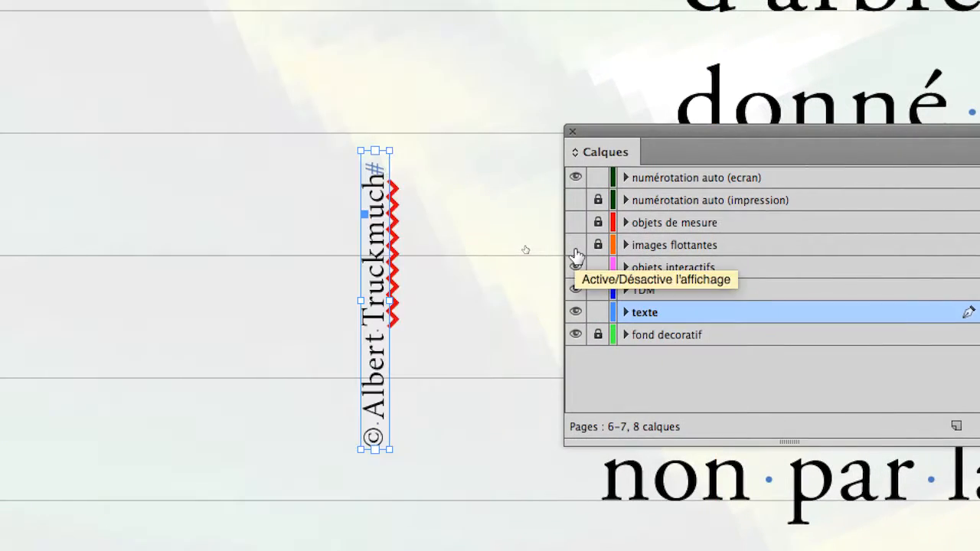
{"action": "left_click", "coordinate": [522, 246]}
{"action": "left_click", "coordinate": [522, 247]}
{"action": "left_click", "coordinate": [576, 247]}
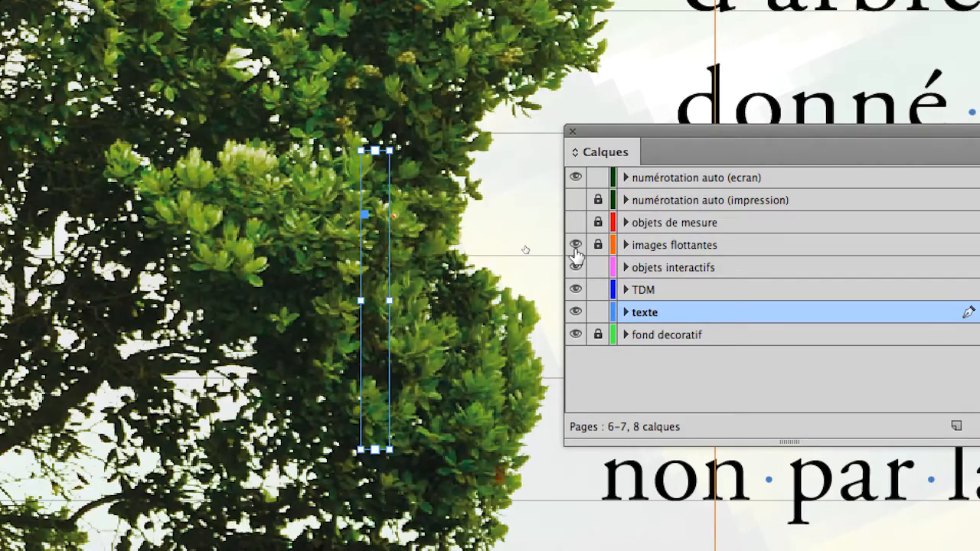
{"action": "left_click", "coordinate": [576, 247]}
{"action": "left_click", "coordinate": [576, 246]}
{"action": "left_click", "coordinate": [575, 248]}
{"action": "left_click", "coordinate": [575, 248]}
Unlock the "images flottantes" layer, transfer the photo credit frame from "texte" to it, and expand its contents.
{"action": "left_click", "coordinate": [665, 250]}
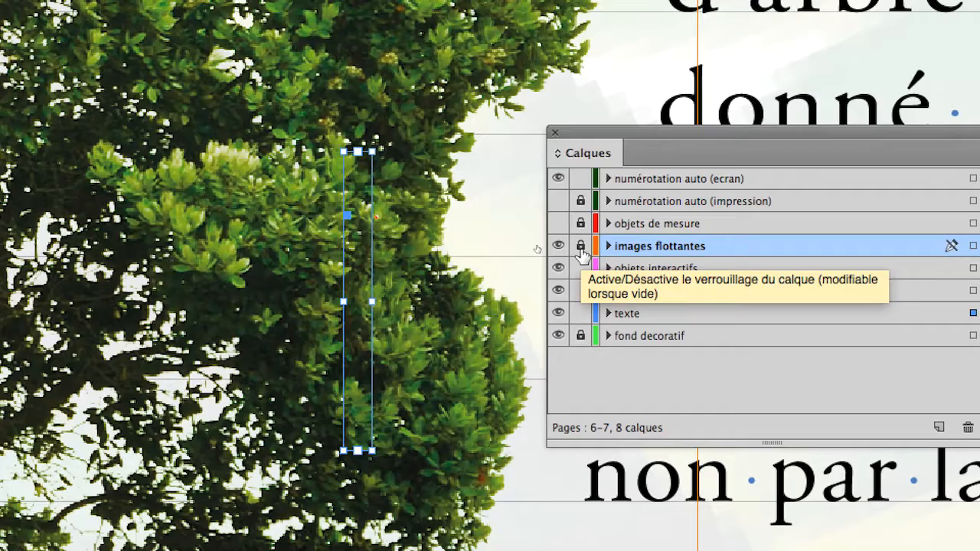
{"action": "left_click", "coordinate": [580, 248]}
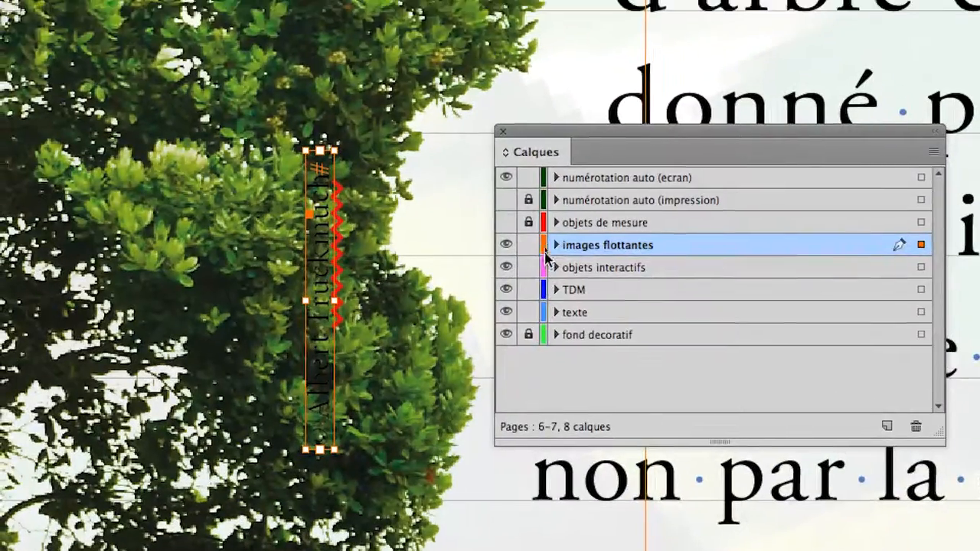
{"action": "left_click", "coordinate": [549, 244]}
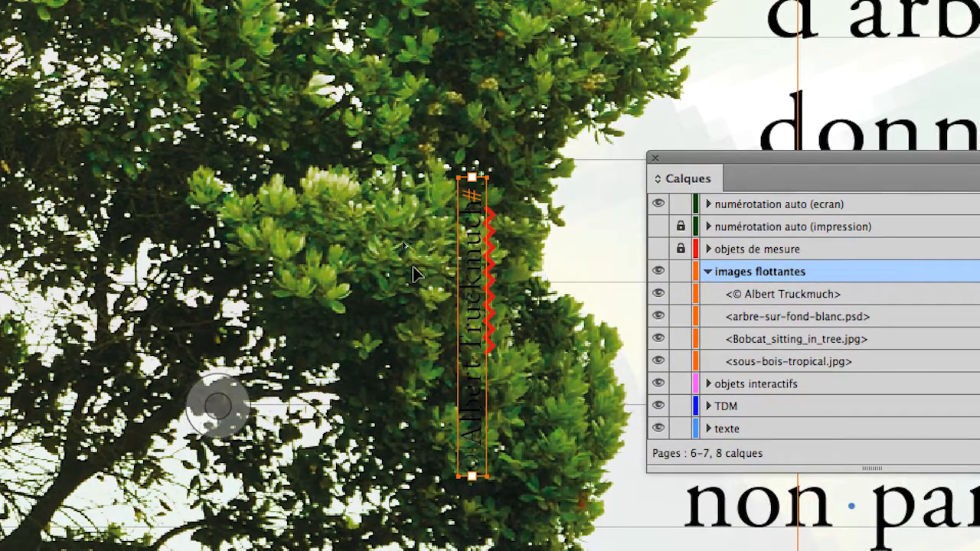
Group the tree image with its photo credit frame.
{"action": "scroll", "coordinate": [414, 274], "scroll_direction": "down", "scroll_amount": 5}
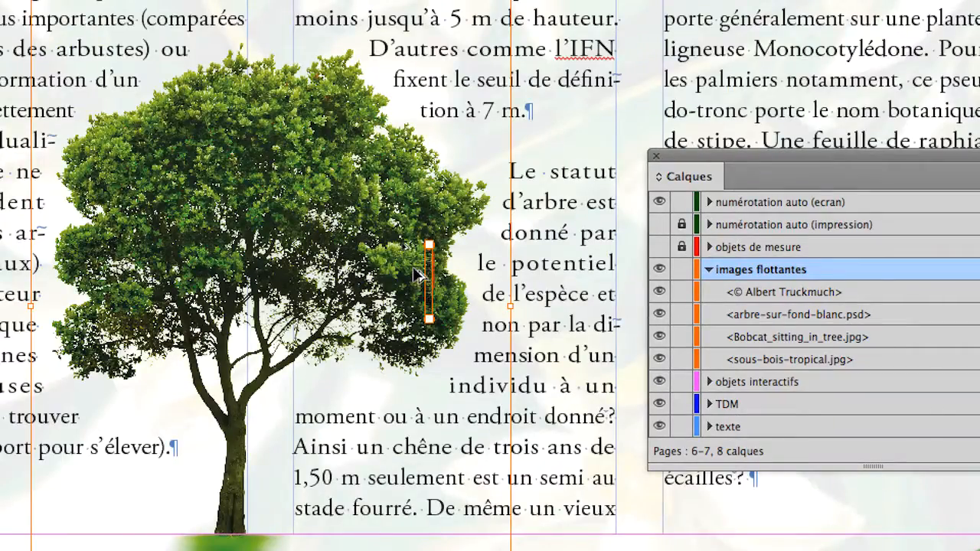
{"action": "key", "text": "super+minus"}
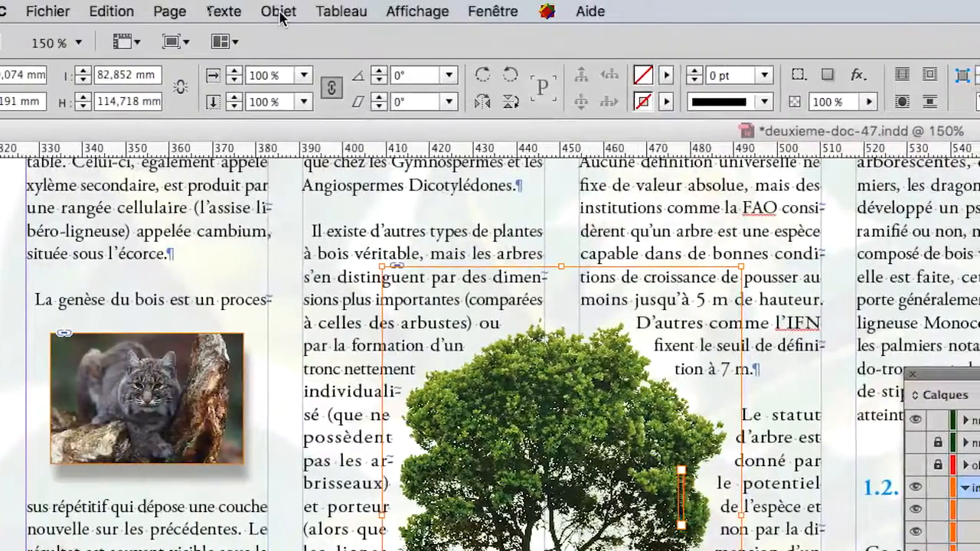
{"action": "left_click", "coordinate": [279, 17]}
{"action": "left_click", "coordinate": [285, 172]}
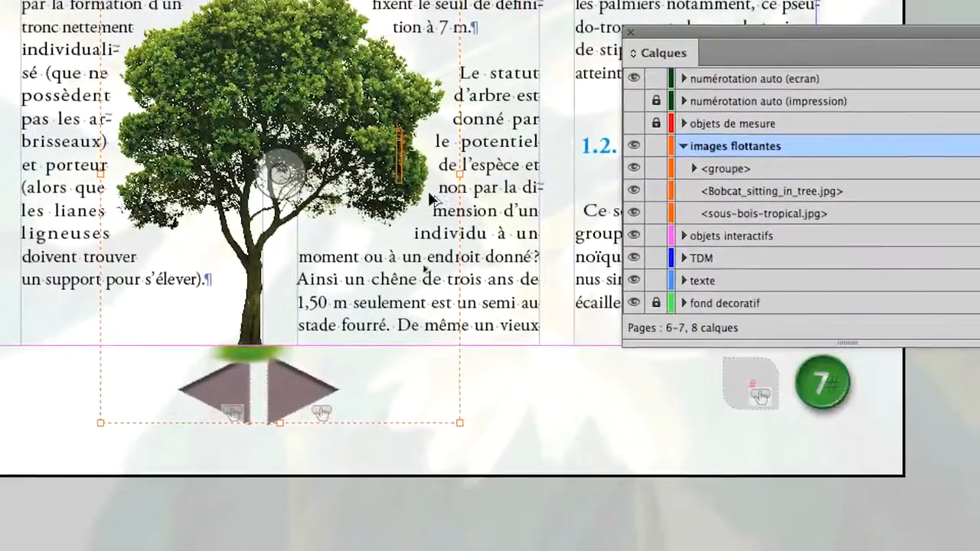
Display the document's color swatches (Nuancier) with the photo credit's text fill targeted, and place them beside the credit.
{"action": "scroll", "coordinate": [648, 308], "scroll_direction": "up", "scroll_amount": 2}
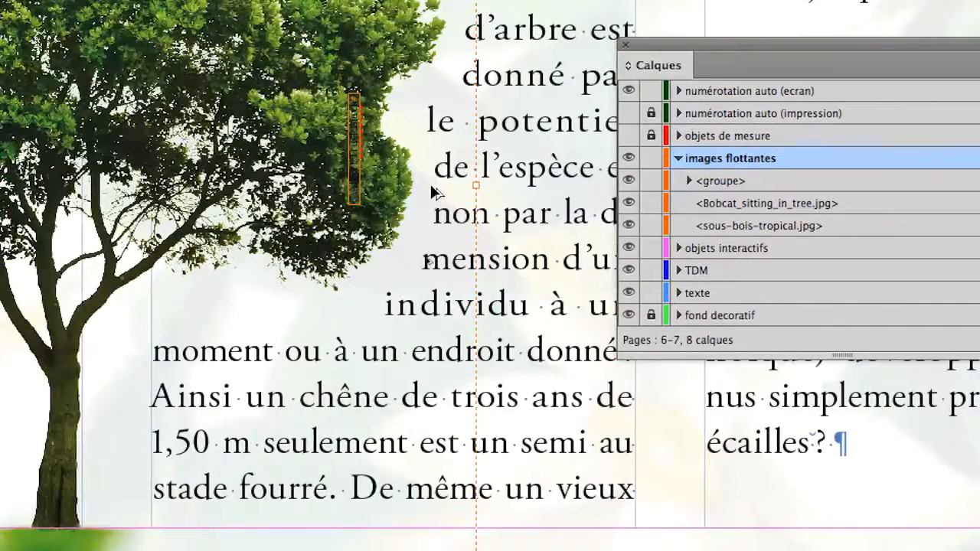
{"action": "scroll", "coordinate": [383, 176], "scroll_direction": "up", "scroll_amount": 2}
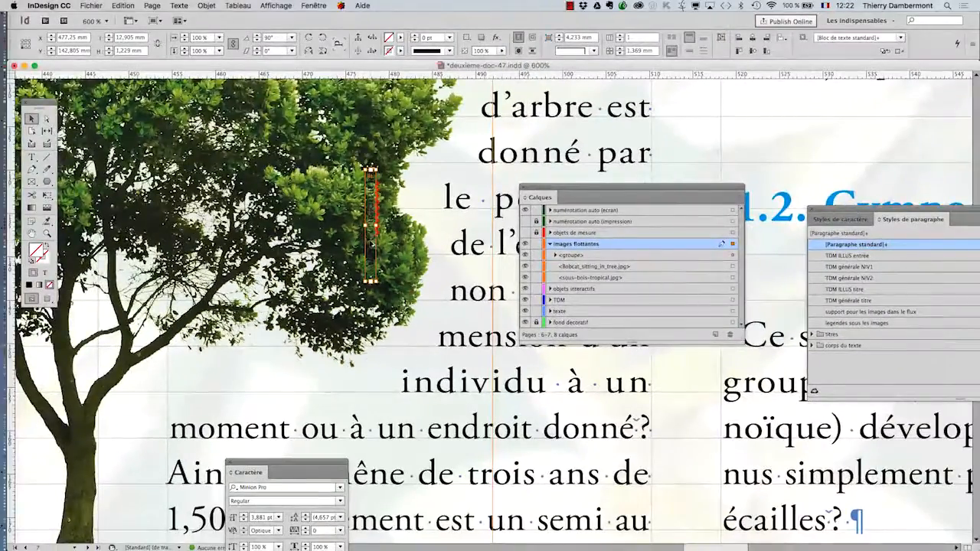
{"action": "scroll", "coordinate": [371, 243], "scroll_direction": "up", "scroll_amount": 4}
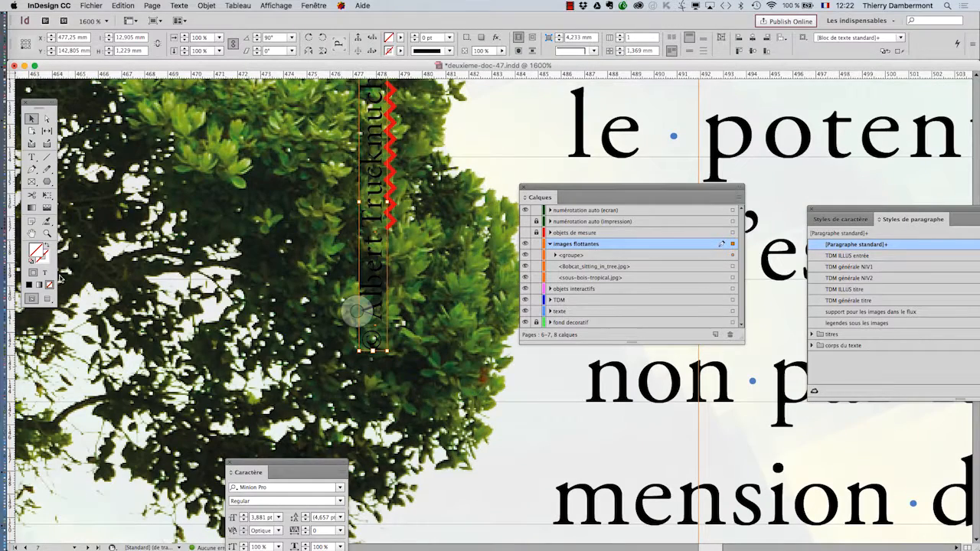
{"action": "left_click", "coordinate": [314, 6]}
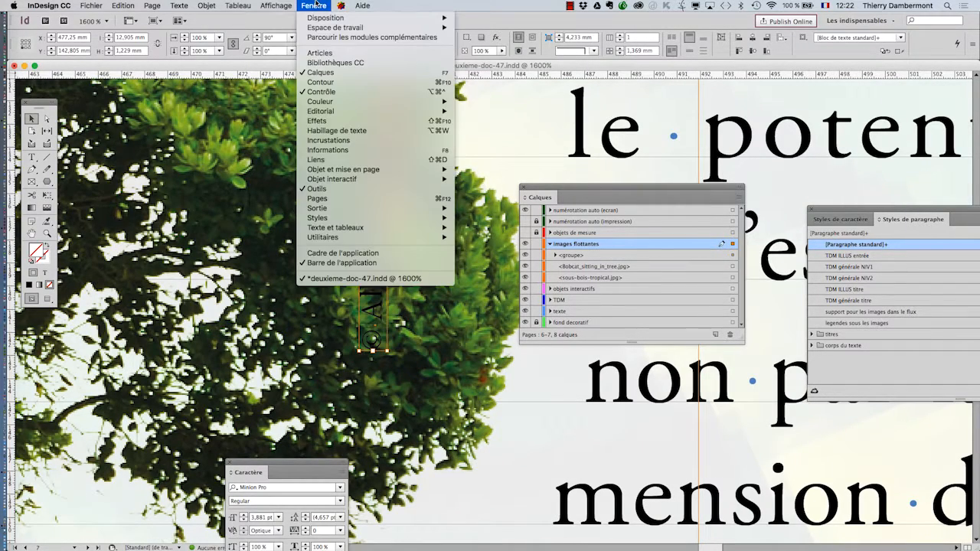
{"action": "left_click", "coordinate": [314, 5]}
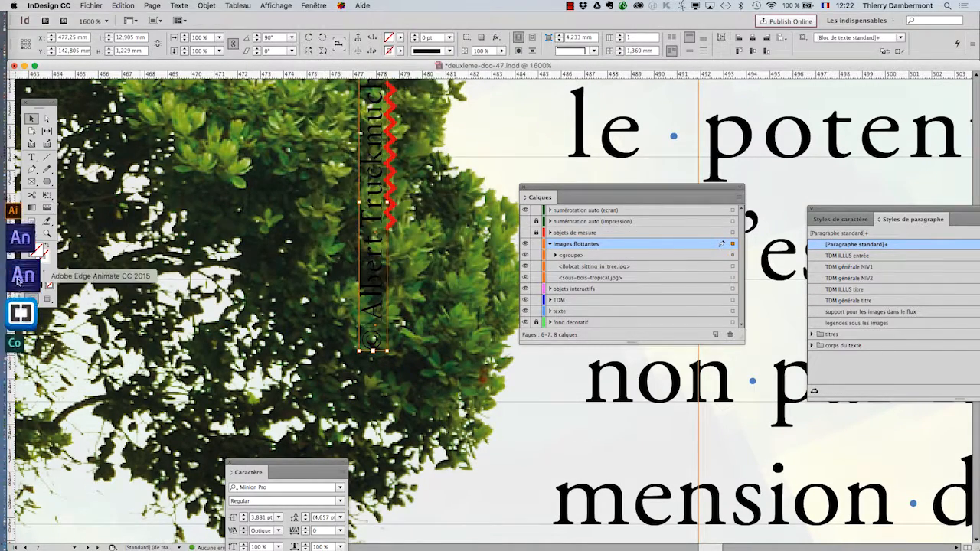
{"action": "left_click_drag", "start_coordinate": [47, 105], "coordinate": [303, 127]}
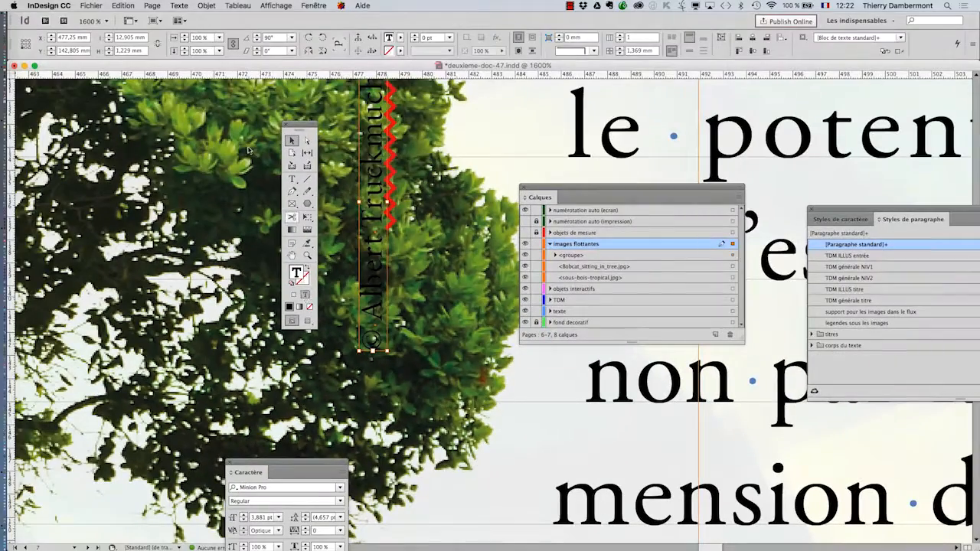
{"action": "left_click", "coordinate": [300, 5]}
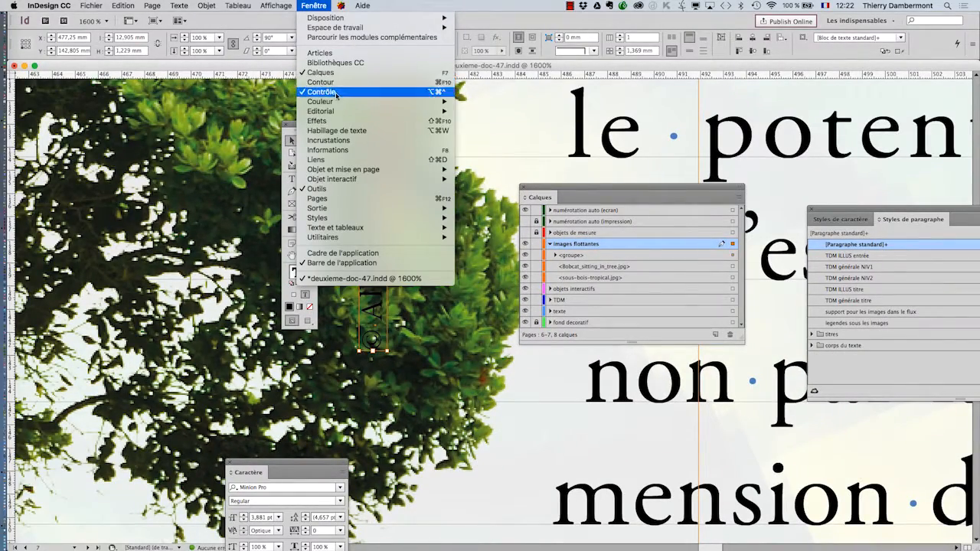
{"action": "mouse_move", "coordinate": [337, 102]}
{"action": "left_click", "coordinate": [541, 123]}
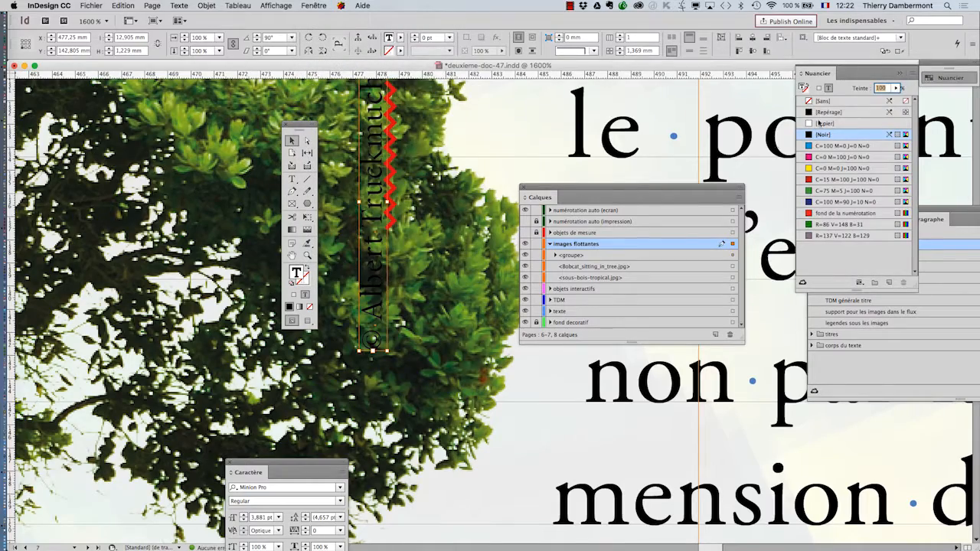
{"action": "left_click_drag", "start_coordinate": [818, 79], "coordinate": [115, 150]}
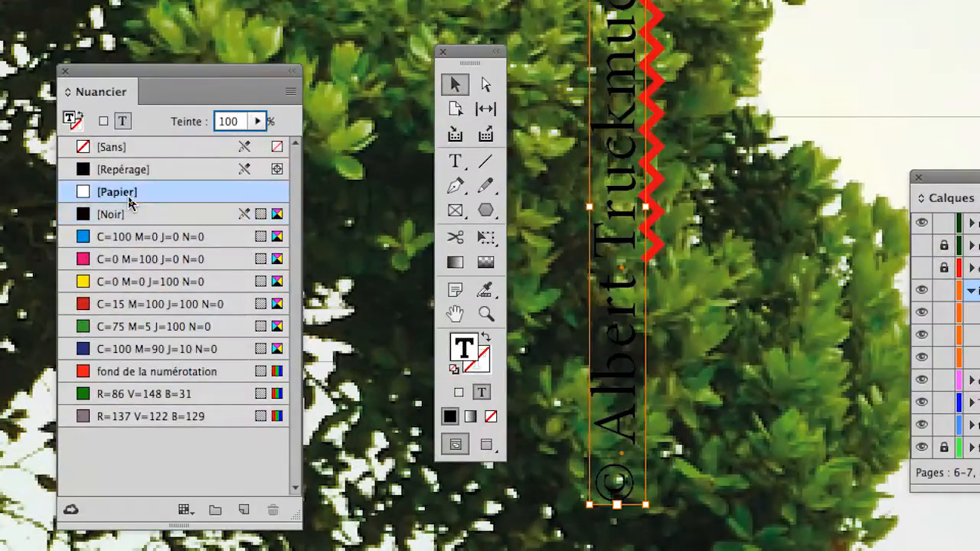
Color the photo credit's text with a [Papier] fill and a [Noir] stroke.
{"action": "left_click", "coordinate": [128, 201]}
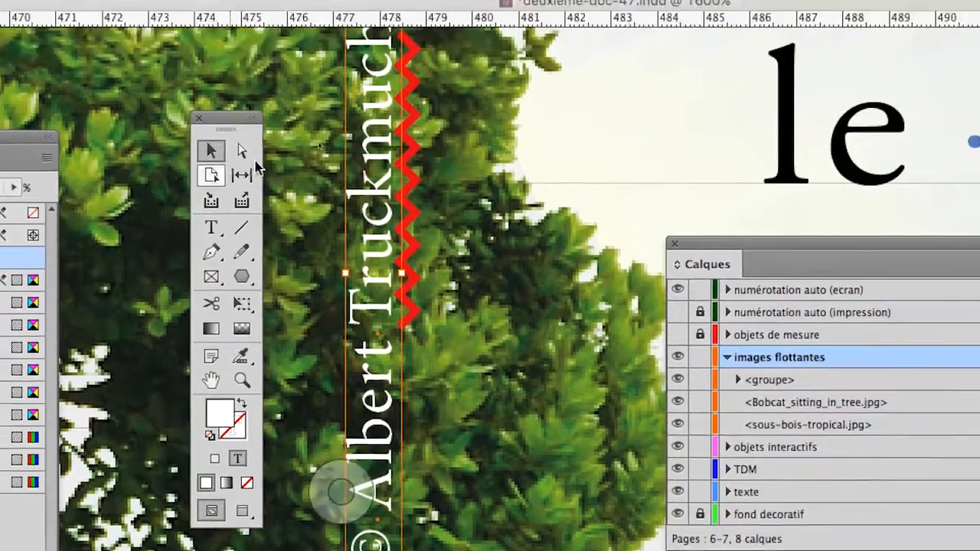
{"action": "key", "text": "super+minus"}
{"action": "key", "text": "super+minus"}
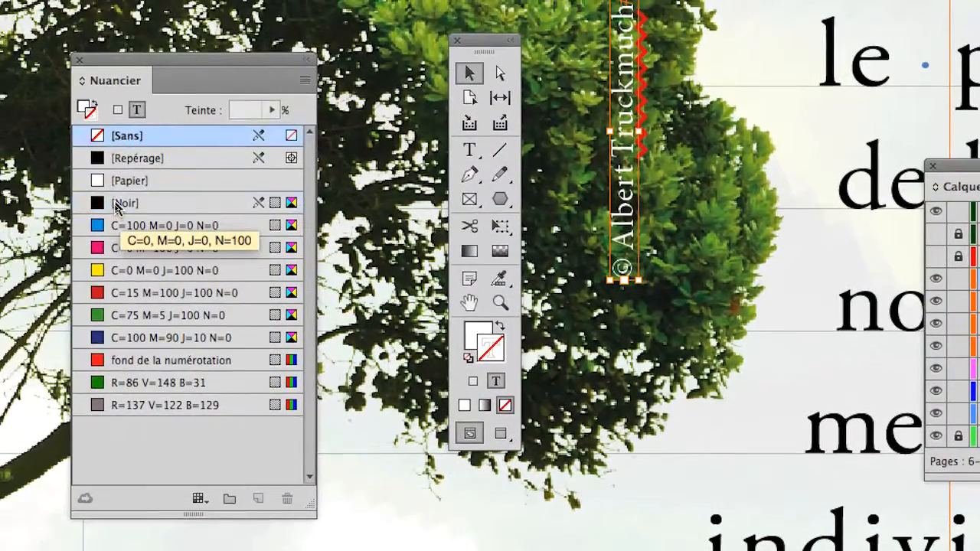
{"action": "left_click", "coordinate": [115, 203]}
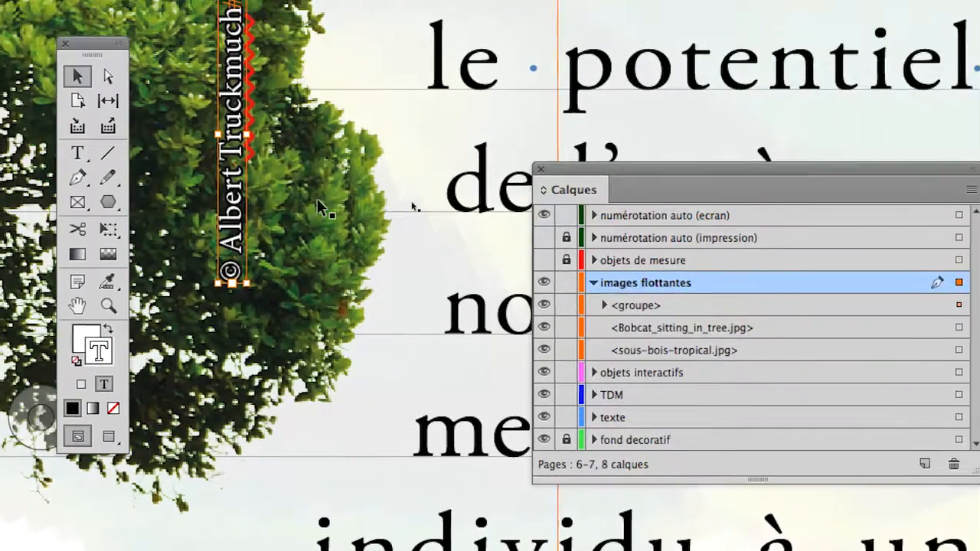
{"action": "scroll", "coordinate": [287, 204], "scroll_direction": "up", "scroll_amount": 2}
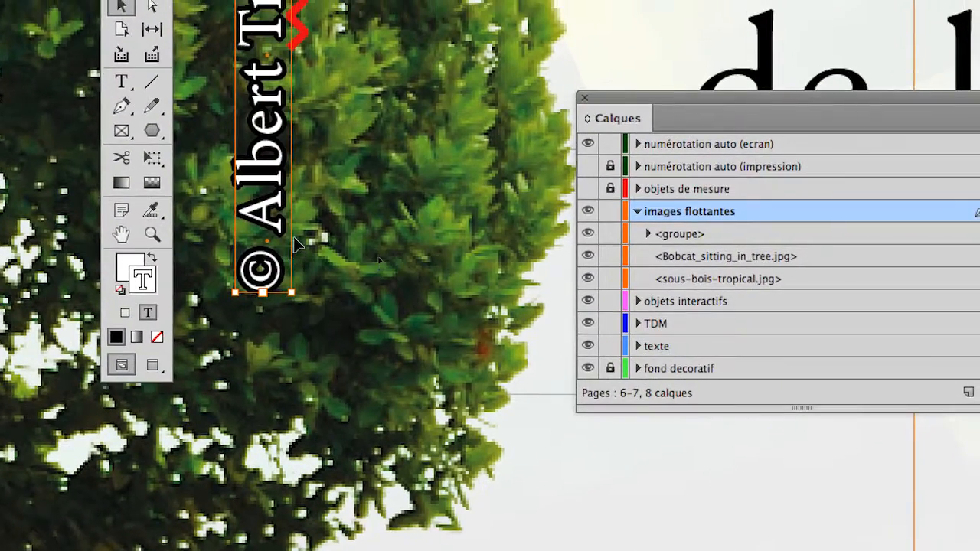
{"action": "scroll", "coordinate": [293, 236], "scroll_direction": "up", "scroll_amount": 3}
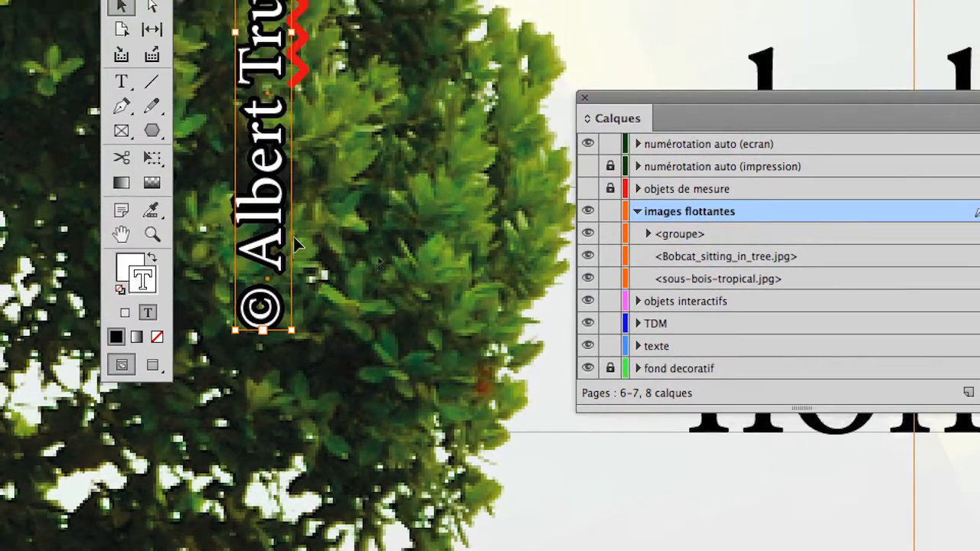
{"action": "scroll", "coordinate": [298, 244], "scroll_direction": "up", "scroll_amount": 4}
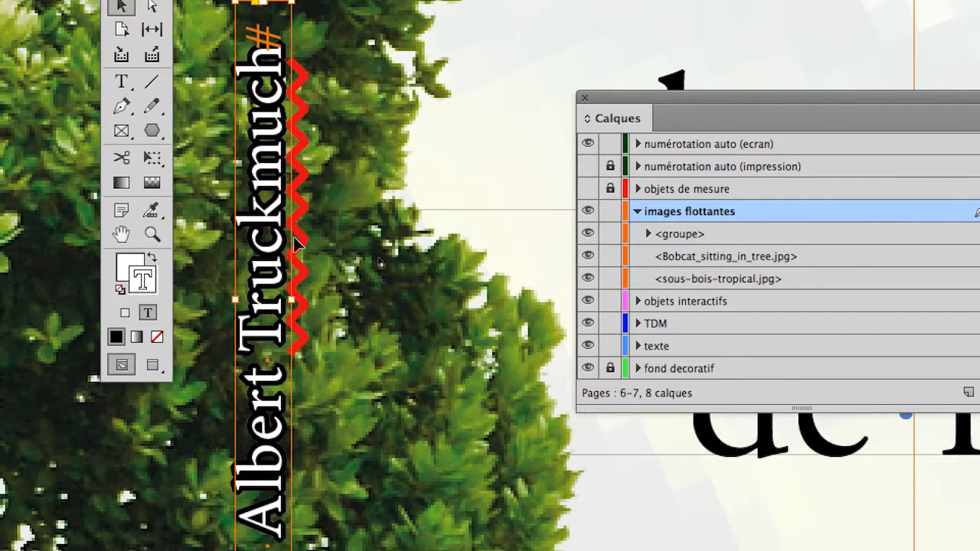
{"action": "scroll", "coordinate": [299, 243], "scroll_direction": "down", "scroll_amount": 1}
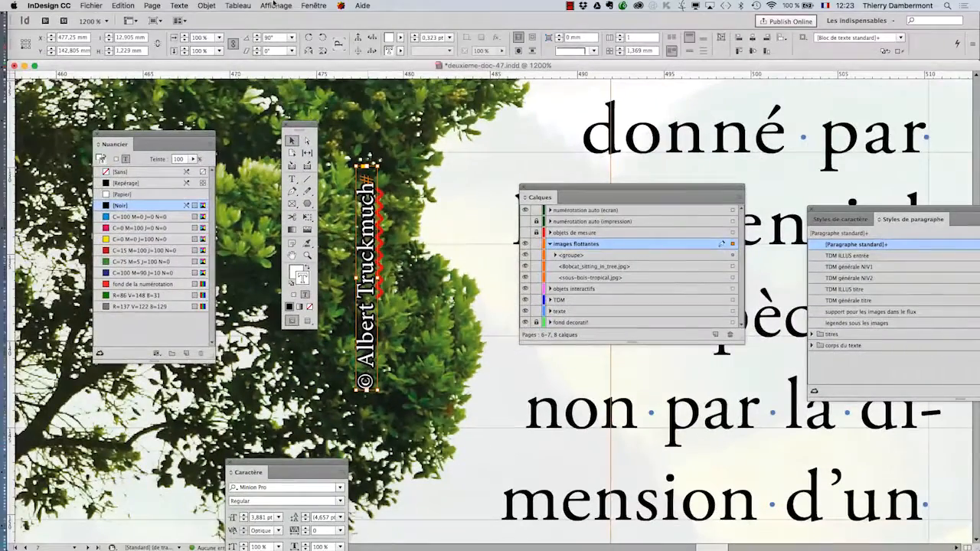
Create a paragraph style named "copyright photo sur images" from the photo credit's formatting and apply it to the credit.
{"action": "left_click", "coordinate": [190, 5]}
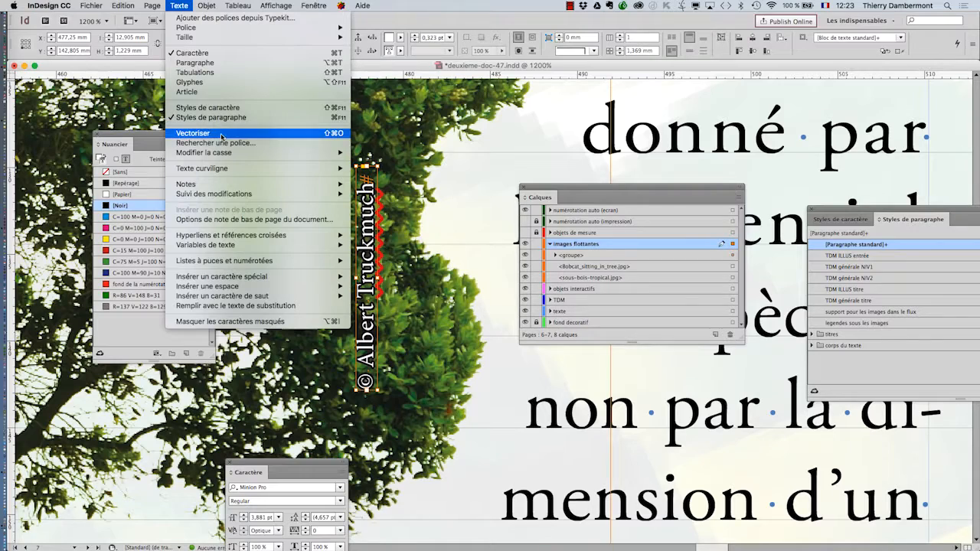
{"action": "left_click", "coordinate": [852, 217]}
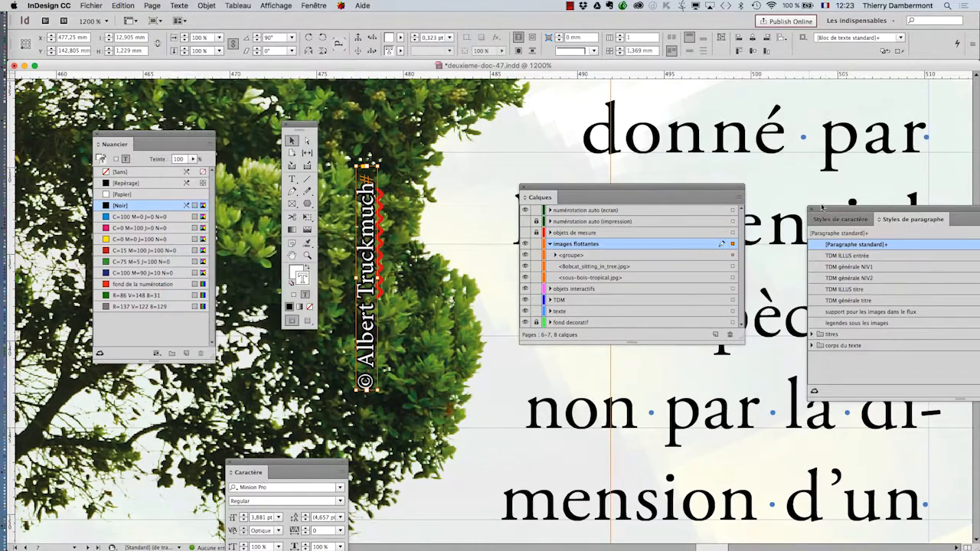
{"action": "left_click_drag", "start_coordinate": [831, 210], "coordinate": [448, 106]}
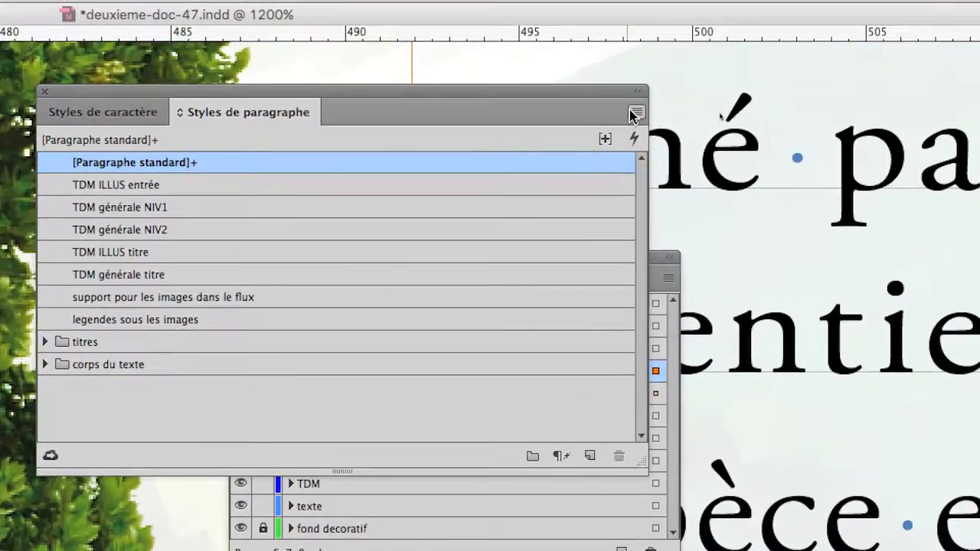
{"action": "left_click", "coordinate": [627, 79]}
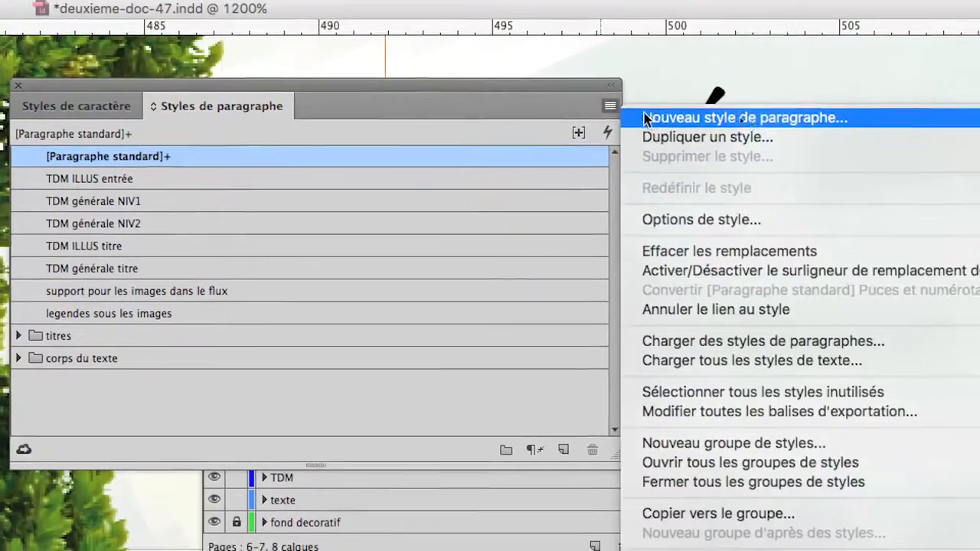
{"action": "left_click", "coordinate": [668, 94]}
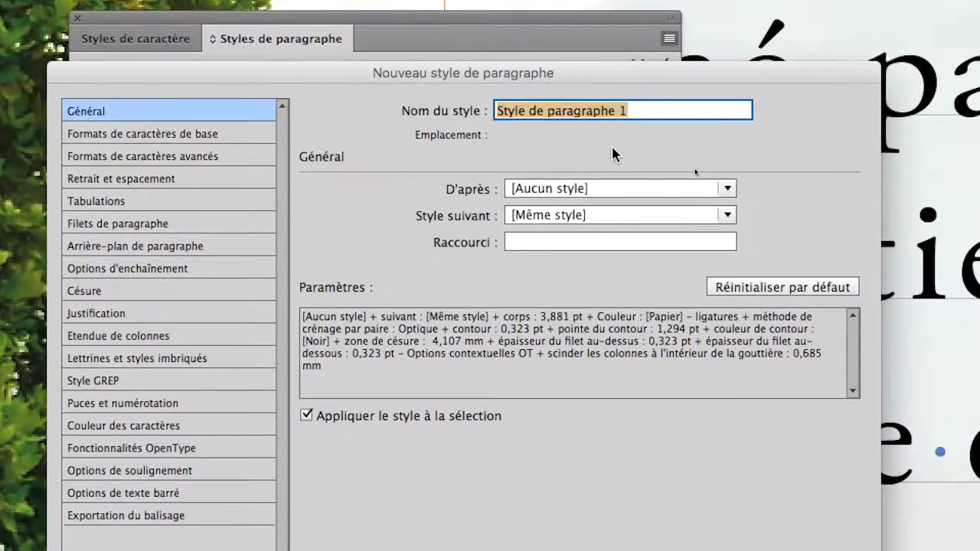
{"action": "type", "text": "copyrigh"}
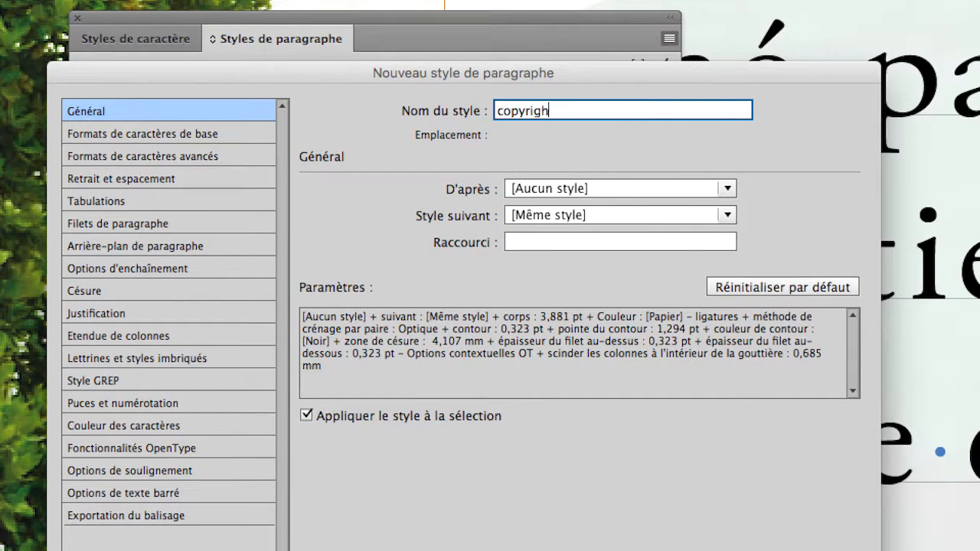
{"action": "type", "text": "t photo sur i"}
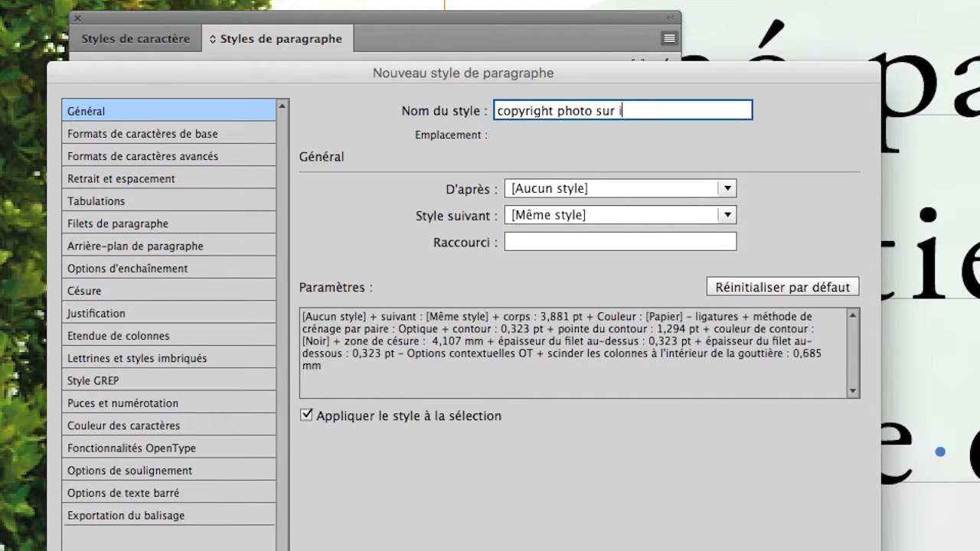
{"action": "type", "text": "mages"}
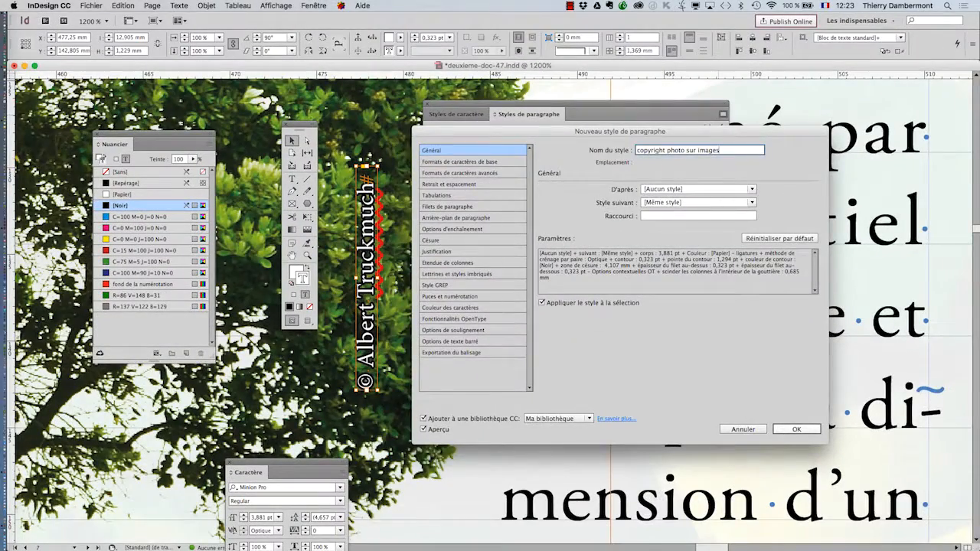
{"action": "key", "text": "Return"}
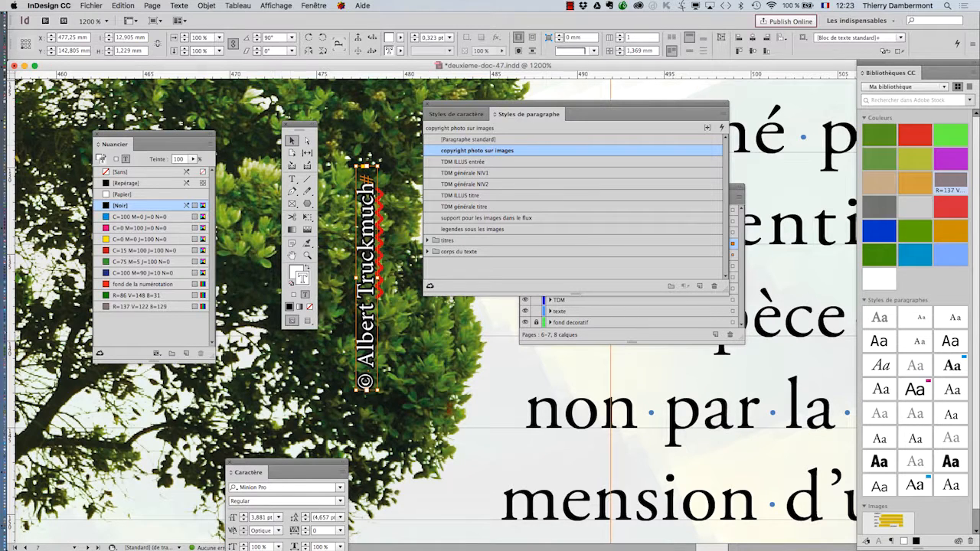
Examine the general settings of the "copyright photo sur images" paragraph style without changing them.
{"action": "left_click", "coordinate": [428, 349]}
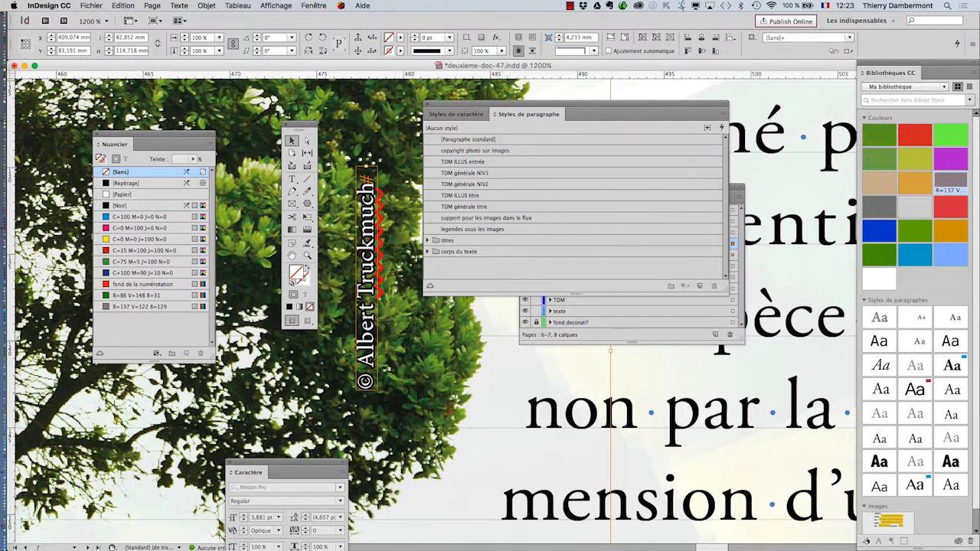
{"action": "left_click_drag", "start_coordinate": [582, 104], "coordinate": [610, 105]}
{"action": "key", "text": "super+minus"}
{"action": "key", "text": "super+minus"}
{"action": "key", "text": "super+minus"}
{"action": "key", "text": "super+minus"}
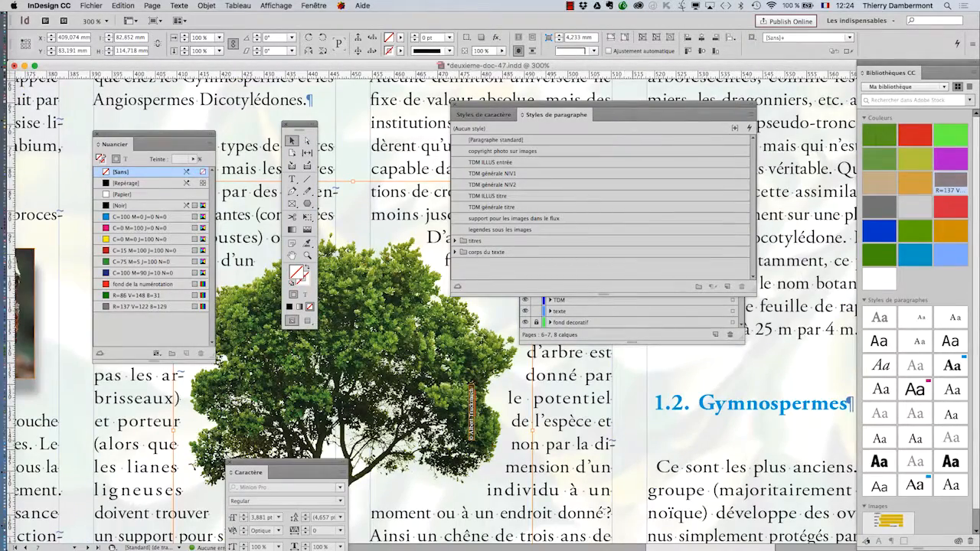
{"action": "left_click", "coordinate": [634, 383]}
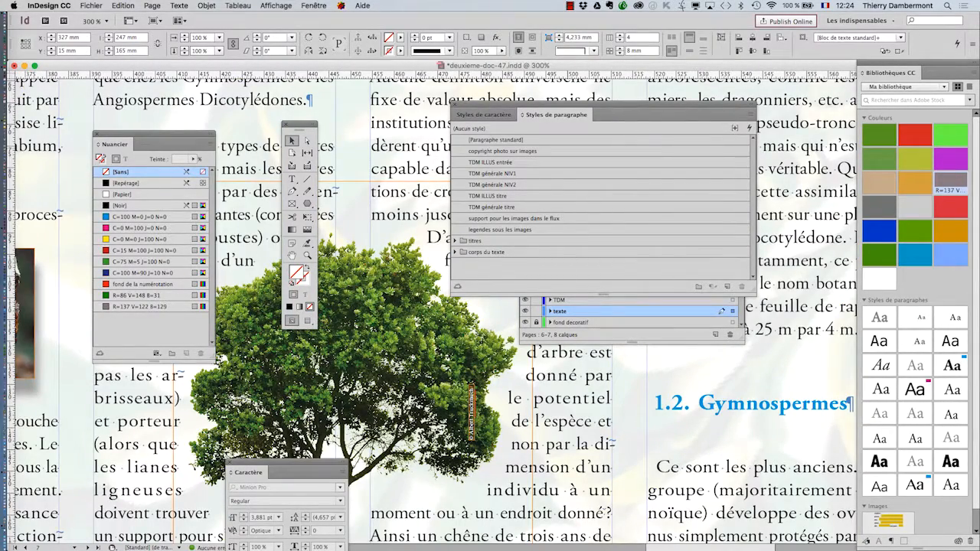
{"action": "double_click", "coordinate": [502, 151]}
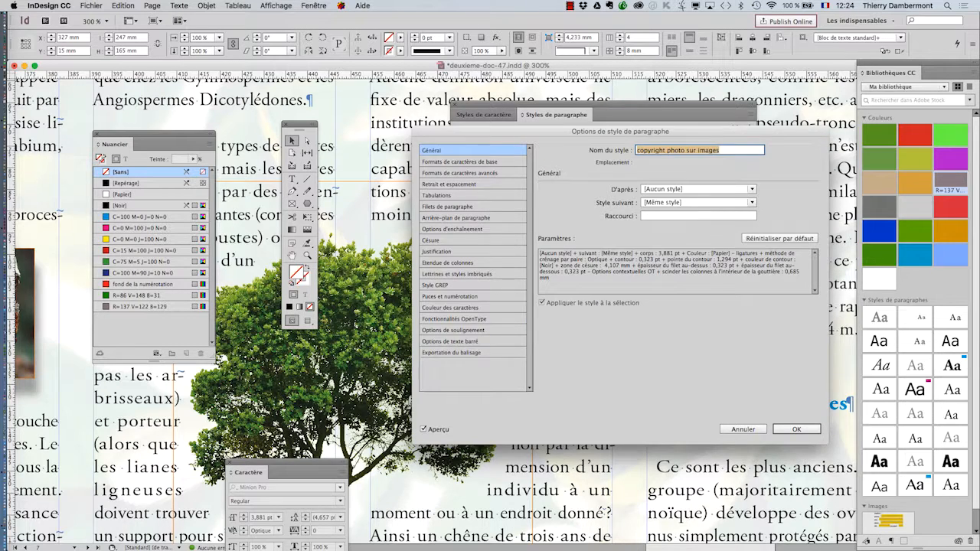
{"action": "left_click_drag", "start_coordinate": [617, 132], "coordinate": [715, 130]}
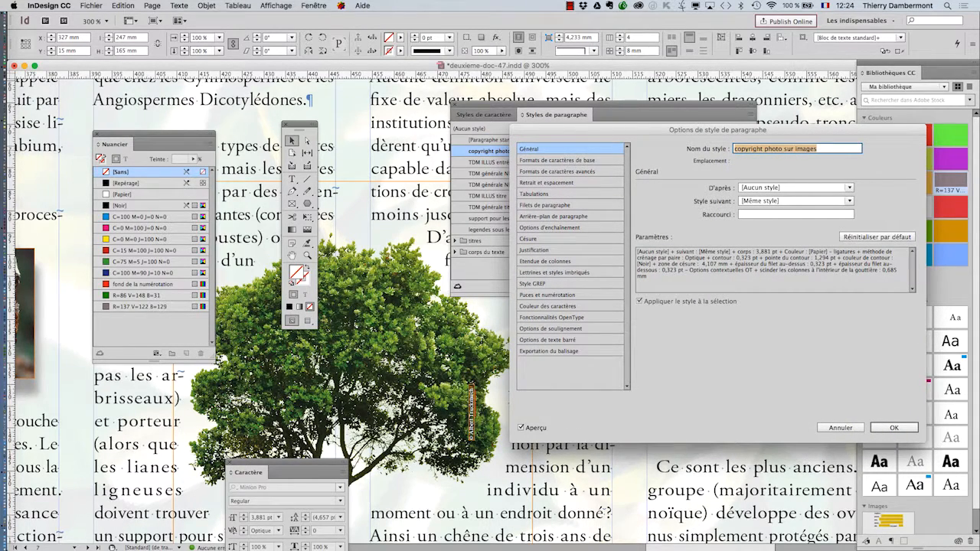
{"action": "left_click", "coordinate": [841, 428]}
Deselect the main text frame, move the paragraph styles and layers lists off the page 7 text, and show the spread at 100%.
{"action": "key", "text": "super+minus"}
{"action": "key", "text": "super+minus"}
{"action": "key", "text": "super+minus"}
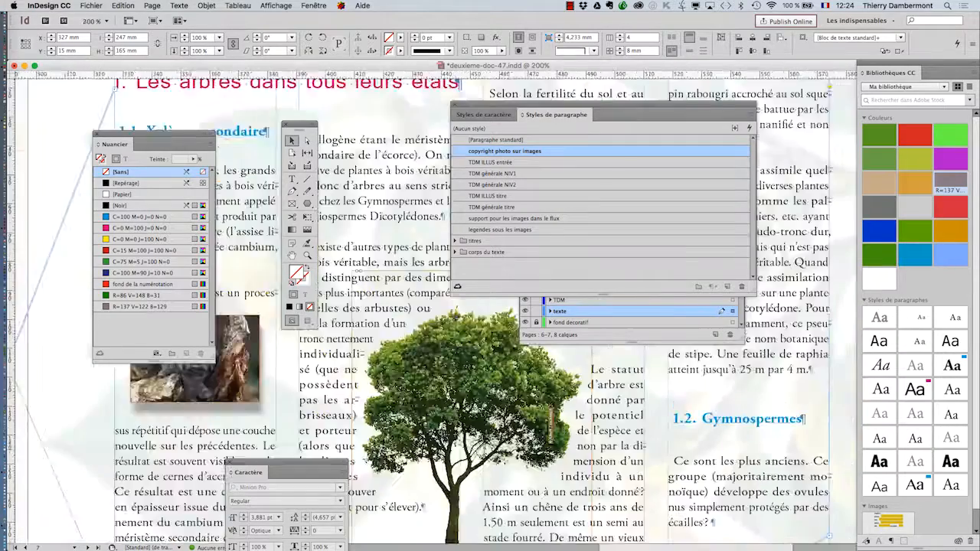
{"action": "key", "text": "super+minus"}
{"action": "key", "text": "super+minus"}
{"action": "key", "text": "super+minus"}
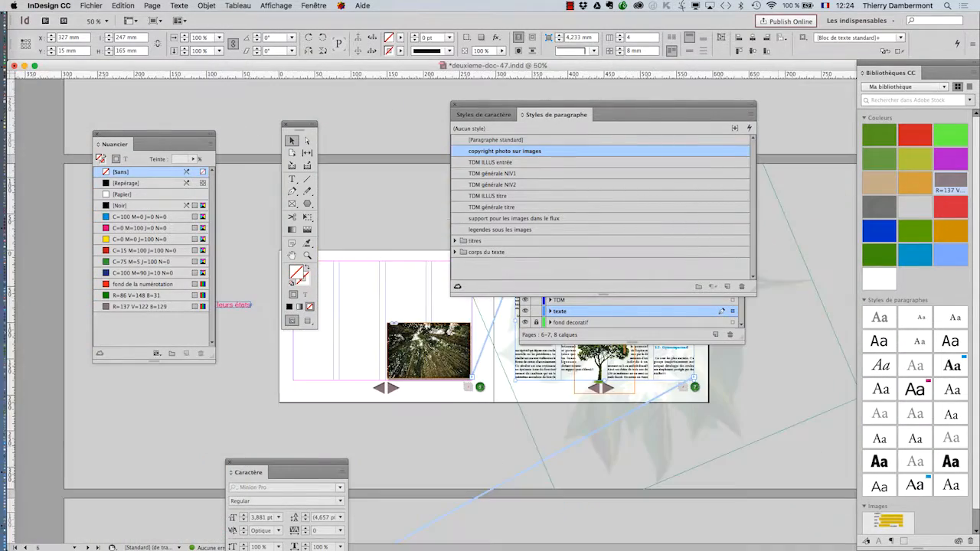
{"action": "left_click", "coordinate": [227, 423]}
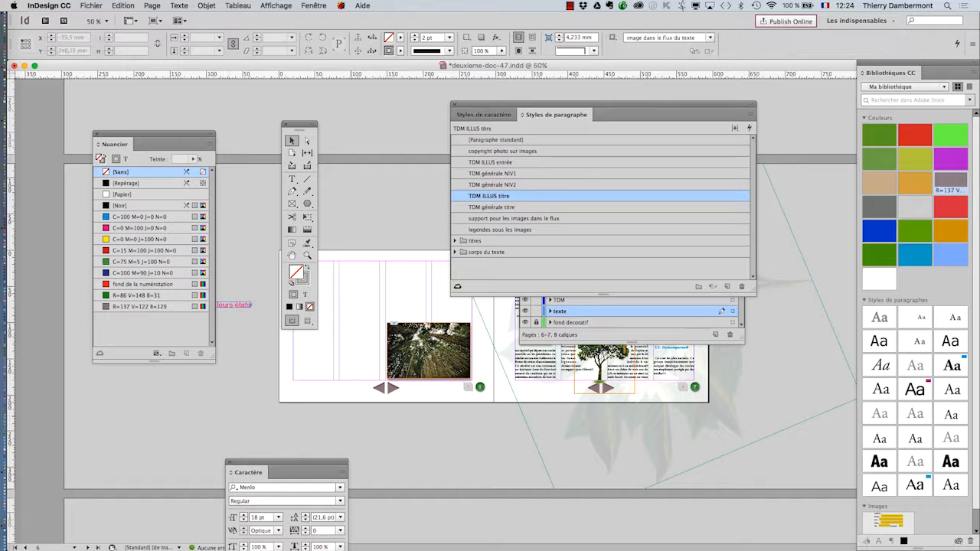
{"action": "left_click_drag", "start_coordinate": [613, 105], "coordinate": [750, 415]}
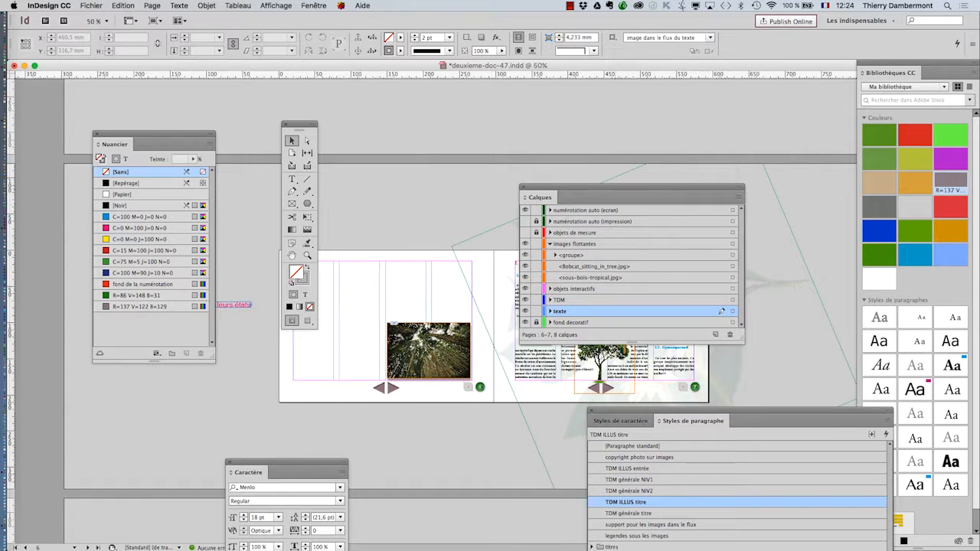
{"action": "left_click_drag", "start_coordinate": [582, 197], "coordinate": [345, 109]}
{"action": "key", "text": "super+1"}
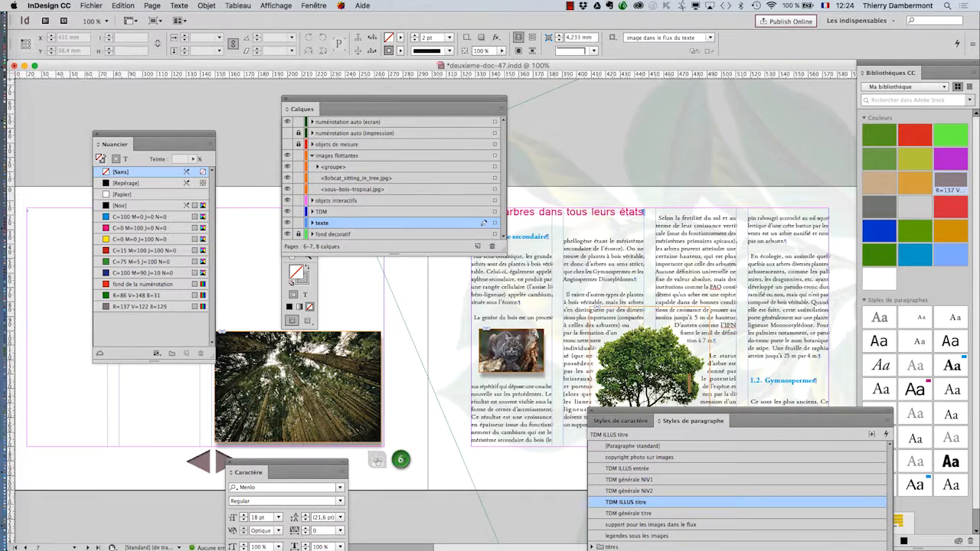
Enlarge the photo credit on the tree to 1600% and move the layers, tools and paragraph styles panels clear of it.
{"action": "scroll", "coordinate": [688, 388], "scroll_direction": "up", "scroll_amount": 6}
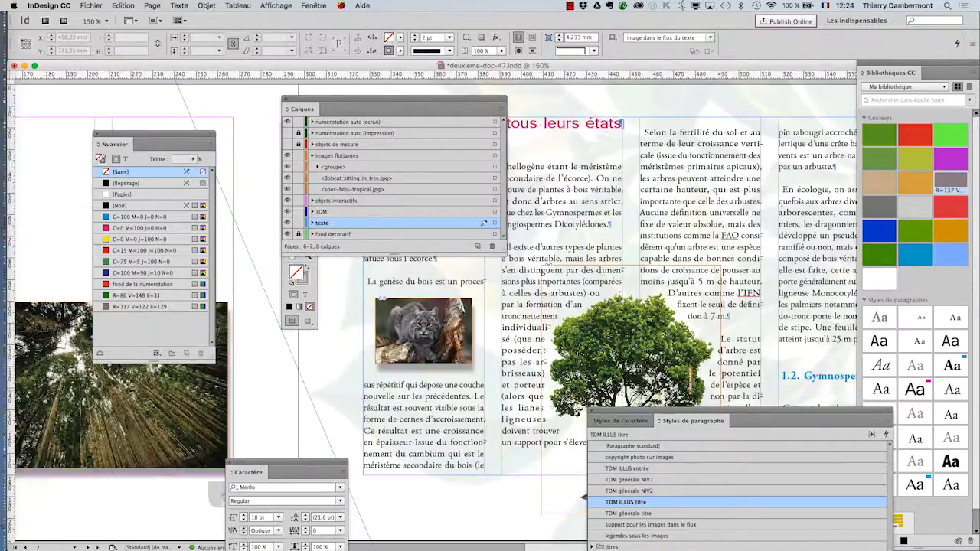
{"action": "scroll", "coordinate": [732, 393], "scroll_direction": "up", "scroll_amount": 4}
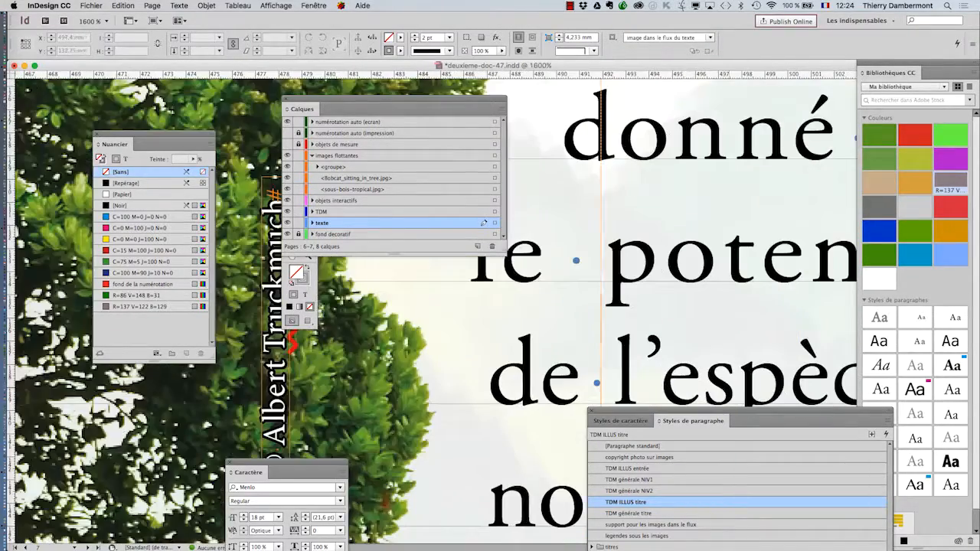
{"action": "left_click_drag", "start_coordinate": [395, 100], "coordinate": [474, 375]}
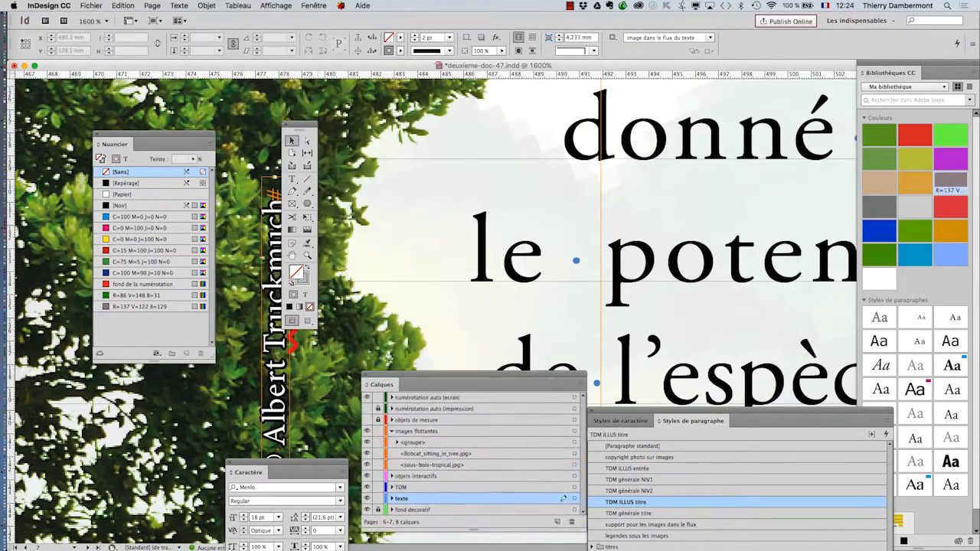
{"action": "left_click_drag", "start_coordinate": [294, 125], "coordinate": [41, 135]}
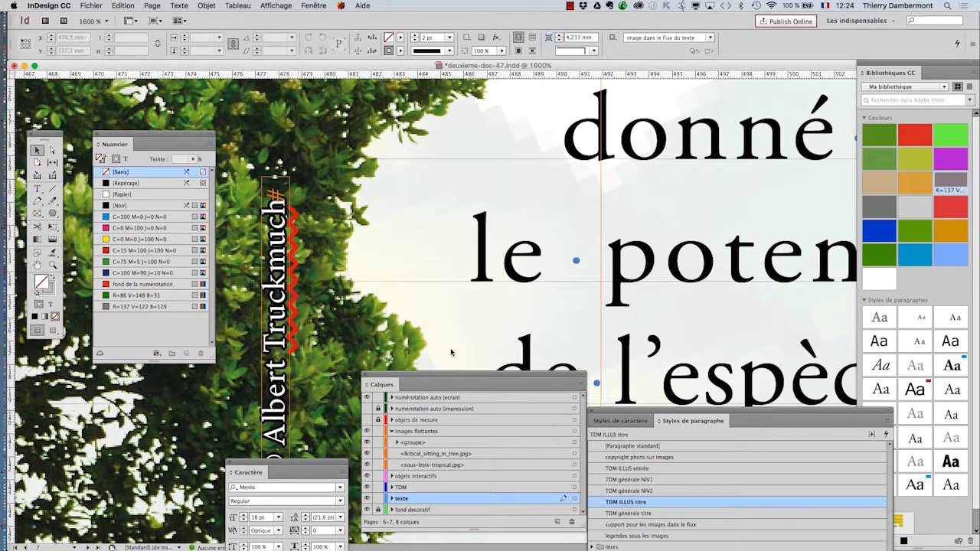
{"action": "left_click_drag", "start_coordinate": [650, 414], "coordinate": [648, 140]}
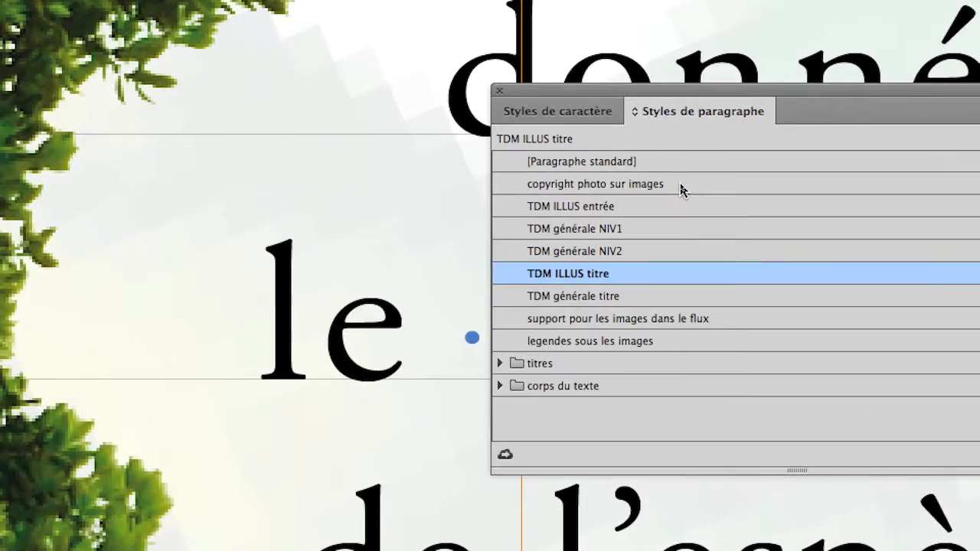
Edit the "copyright photo sur images" paragraph style to use the Monaco font at a size of 3 pt.
{"action": "double_click", "coordinate": [680, 186]}
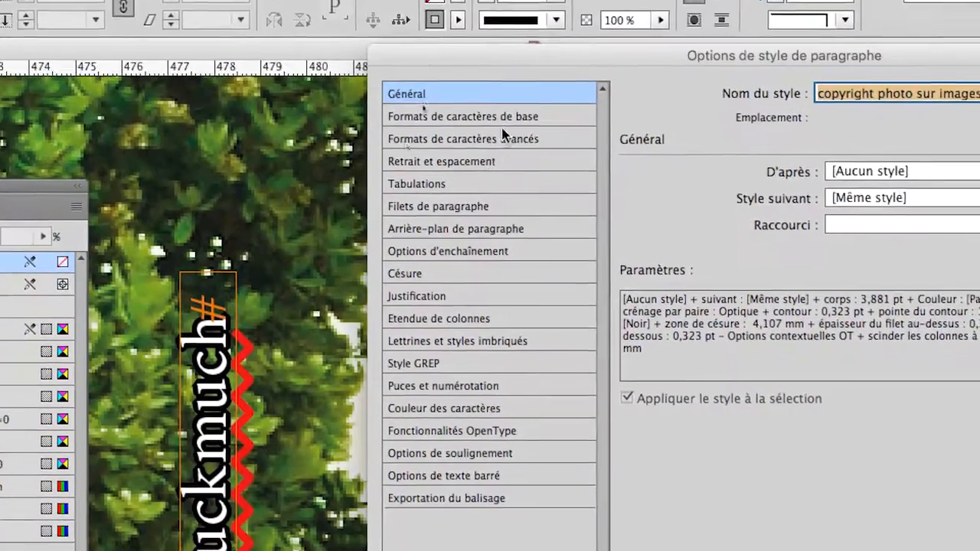
{"action": "left_click", "coordinate": [497, 120]}
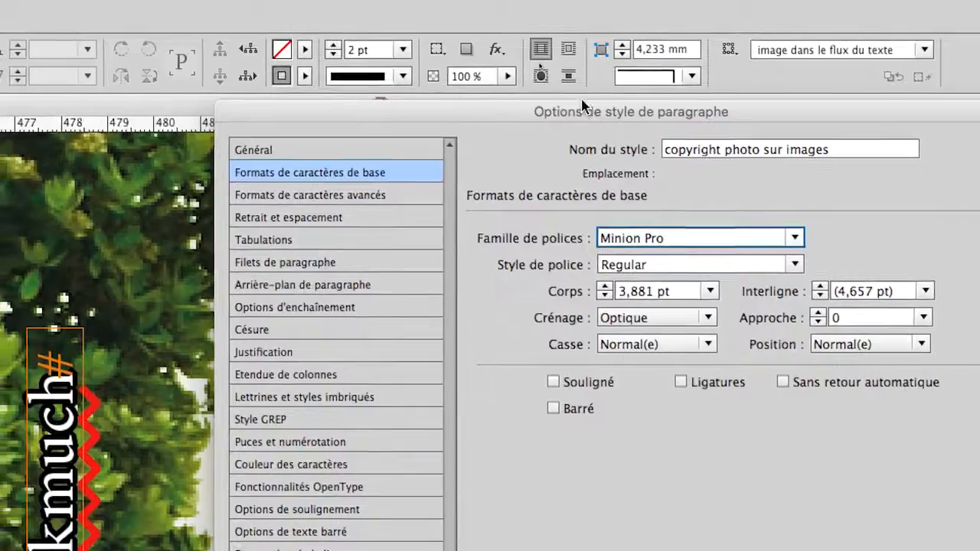
{"action": "left_click_drag", "start_coordinate": [580, 109], "coordinate": [560, 105]}
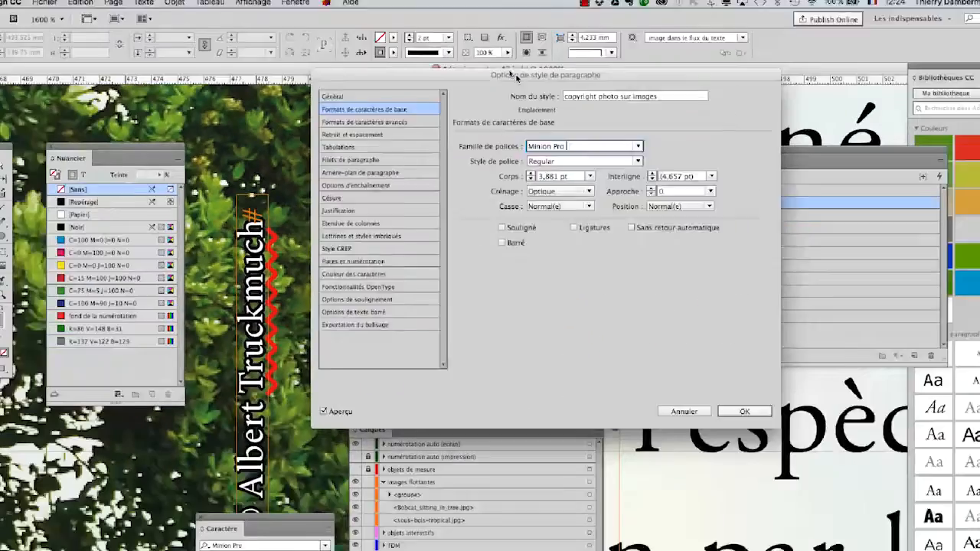
{"action": "key", "text": "Down"}
{"action": "key", "text": "Down"}
{"action": "key", "text": "Down"}
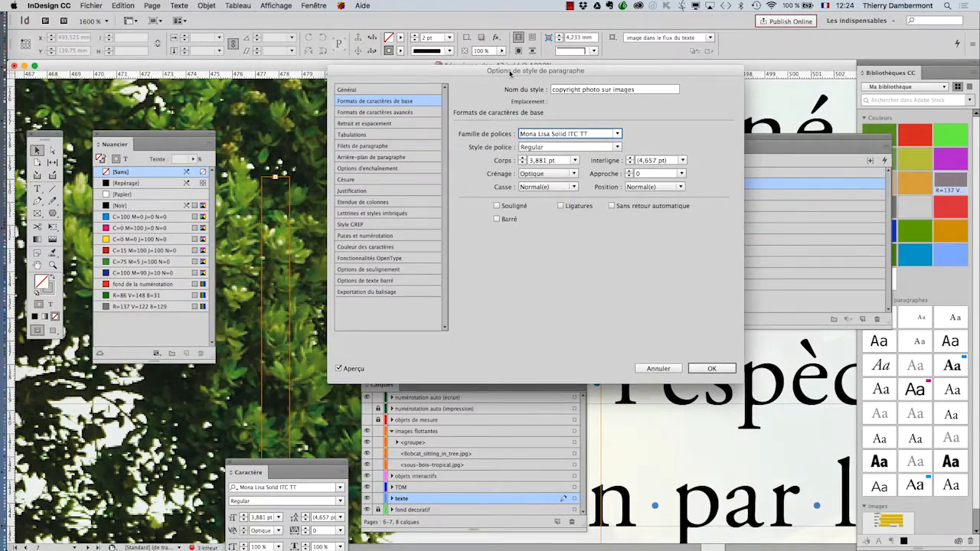
{"action": "key", "text": "Down"}
{"action": "key", "text": "Up"}
{"action": "key", "text": "Up"}
{"action": "key", "text": "Down"}
{"action": "left_click", "coordinate": [523, 163]}
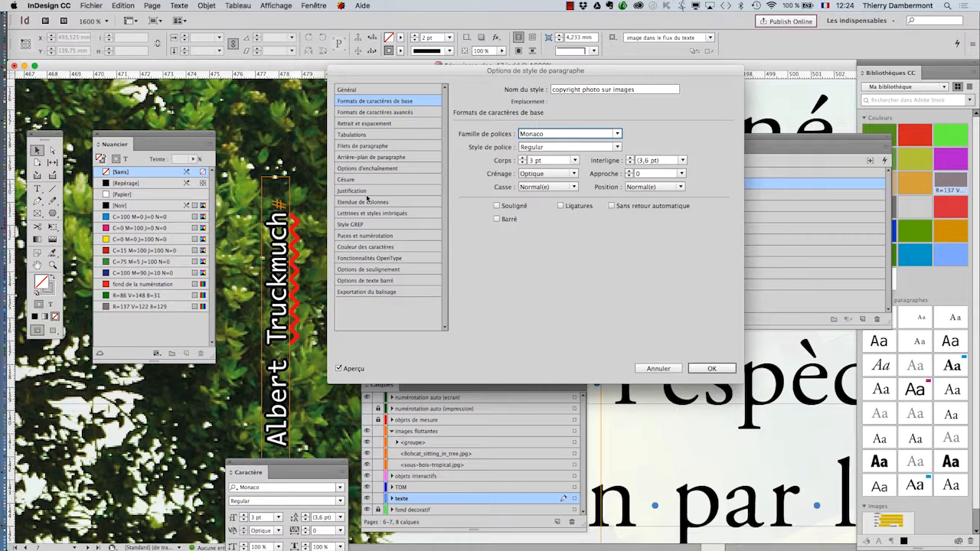
Set the paragraph style's [Noir] character stroke weight to 0,1 pt and apply the style changes.
{"action": "left_click", "coordinate": [367, 246]}
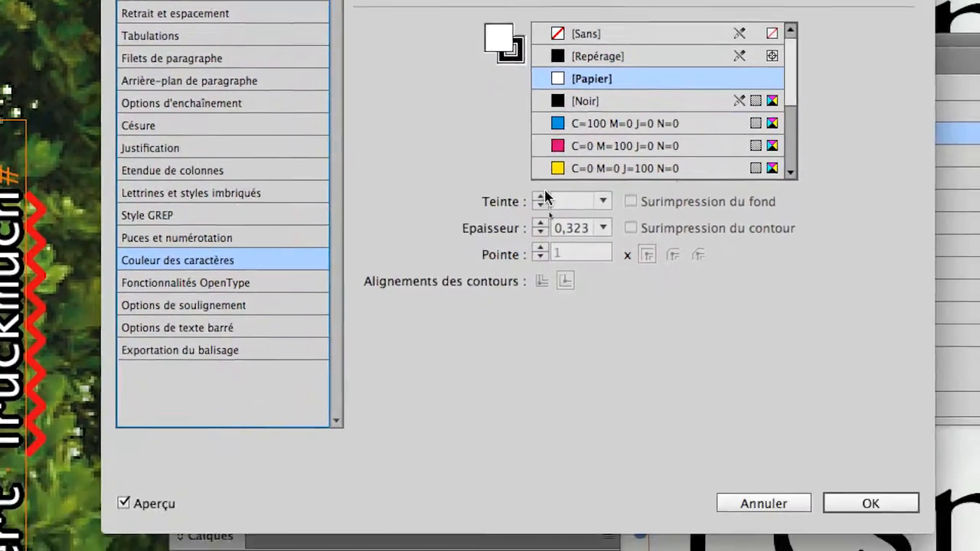
{"action": "left_click", "coordinate": [513, 53]}
{"action": "left_click", "coordinate": [585, 101]}
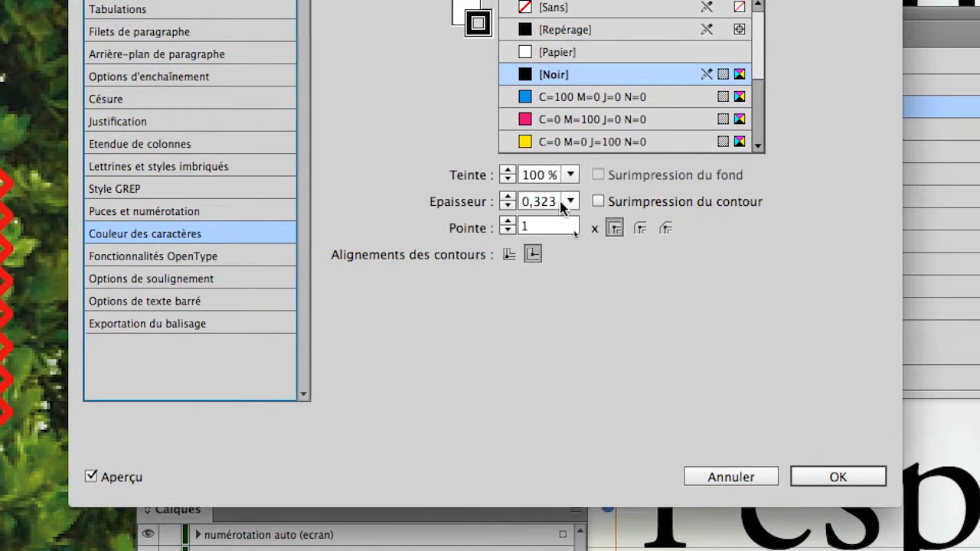
{"action": "double_click", "coordinate": [536, 203]}
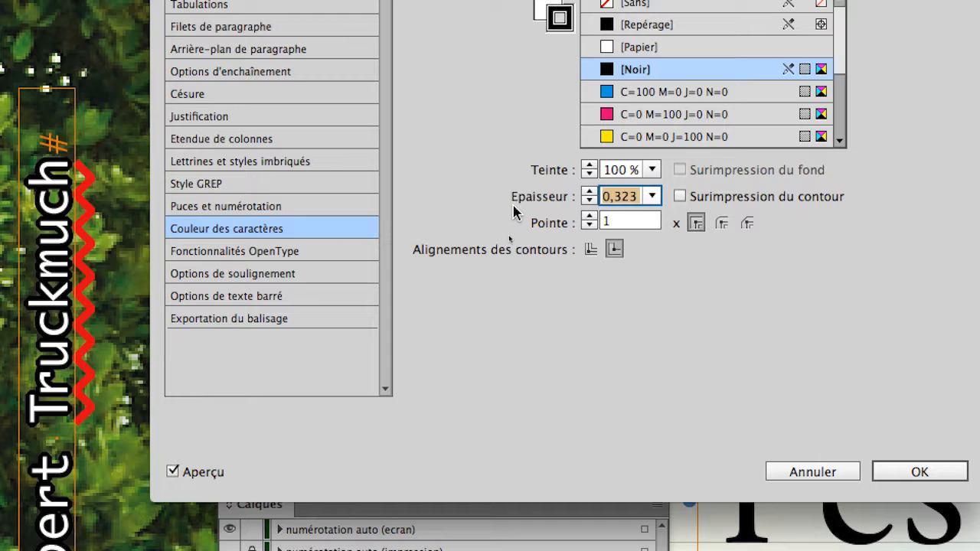
{"action": "type", "text": "0"}
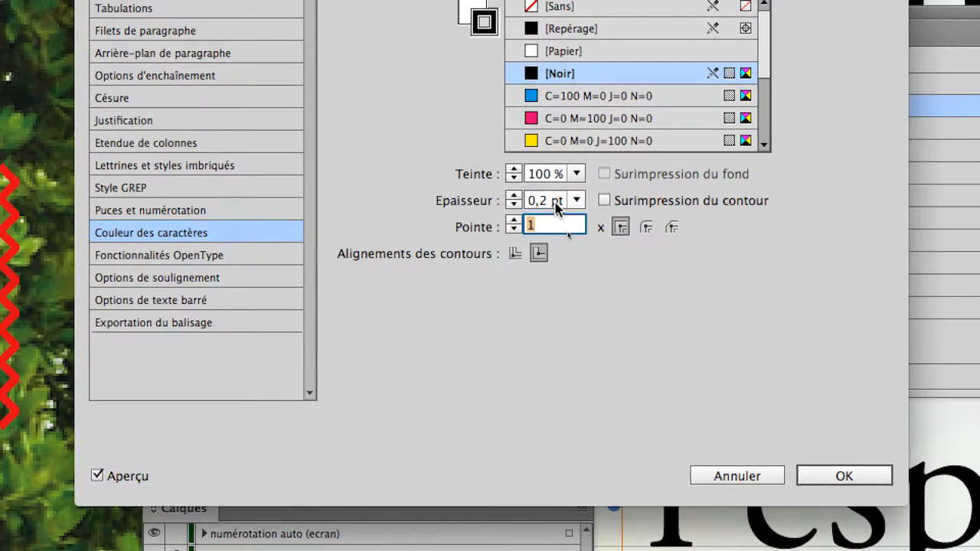
{"action": "left_click", "coordinate": [556, 202]}
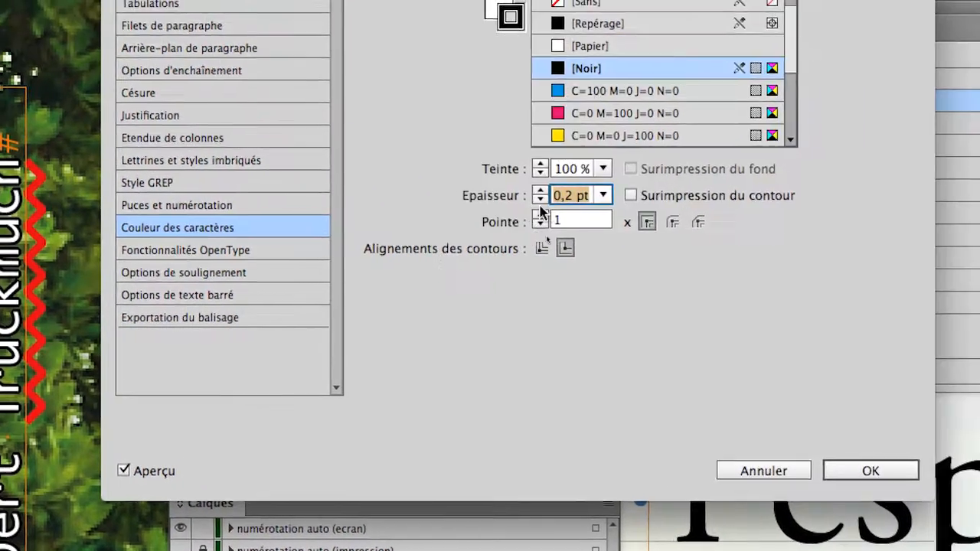
{"action": "type", "text": "0,1"}
{"action": "key", "text": "Tab"}
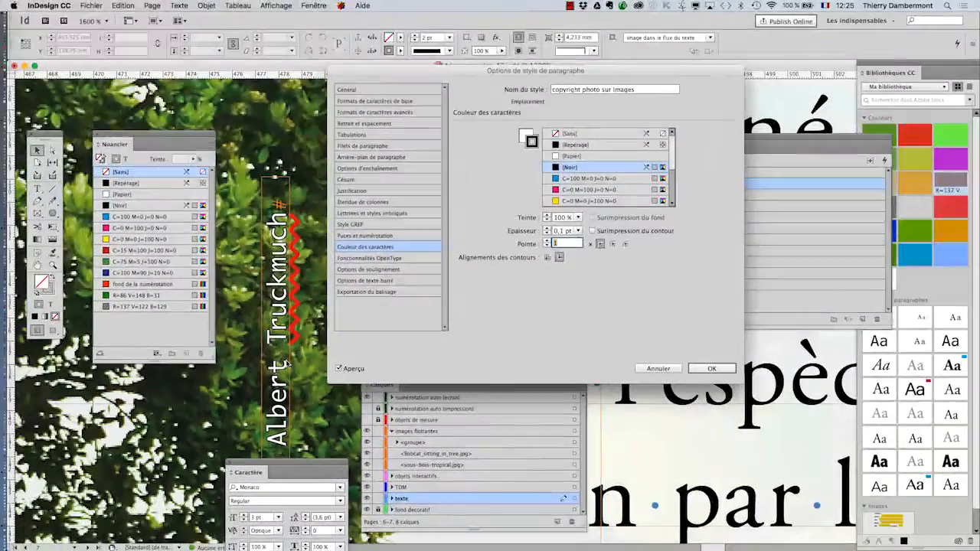
{"action": "key", "text": "Return"}
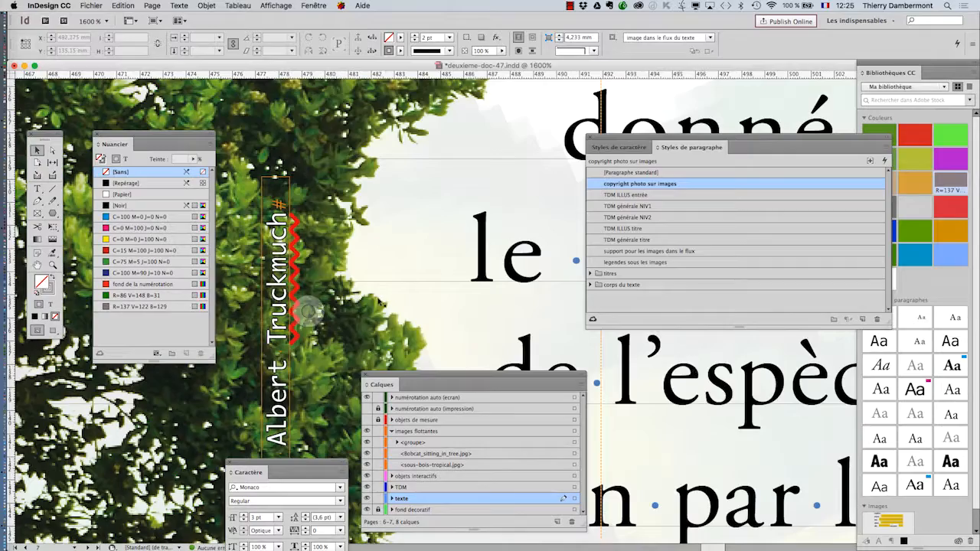
Check the photo credit's legibility on the tree at several magnifications and switch the document to preview display.
{"action": "scroll", "coordinate": [383, 304], "scroll_direction": "down", "scroll_amount": 3}
{"action": "scroll", "coordinate": [375, 301], "scroll_direction": "down", "scroll_amount": 2}
{"action": "scroll", "coordinate": [355, 331], "scroll_direction": "up", "scroll_amount": 2}
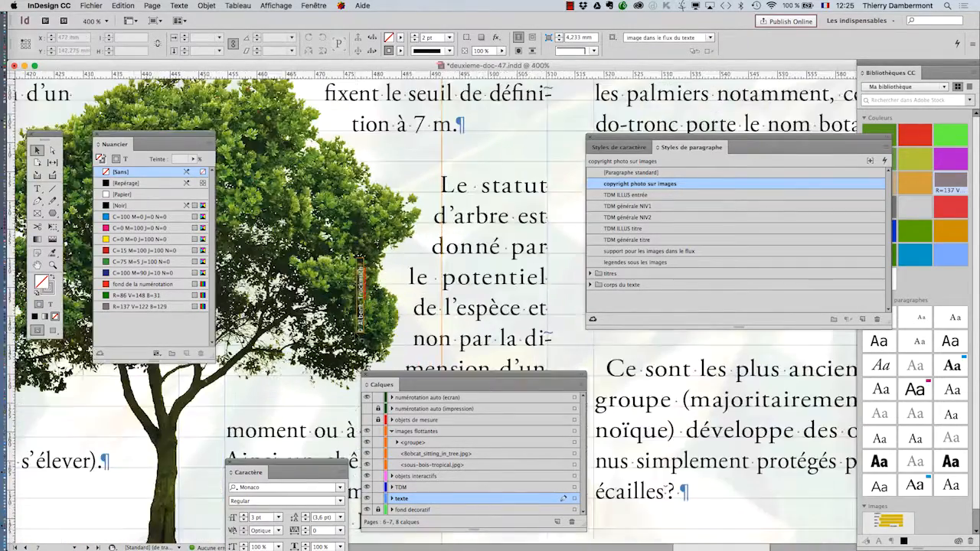
{"action": "scroll", "coordinate": [356, 332], "scroll_direction": "up", "scroll_amount": 3}
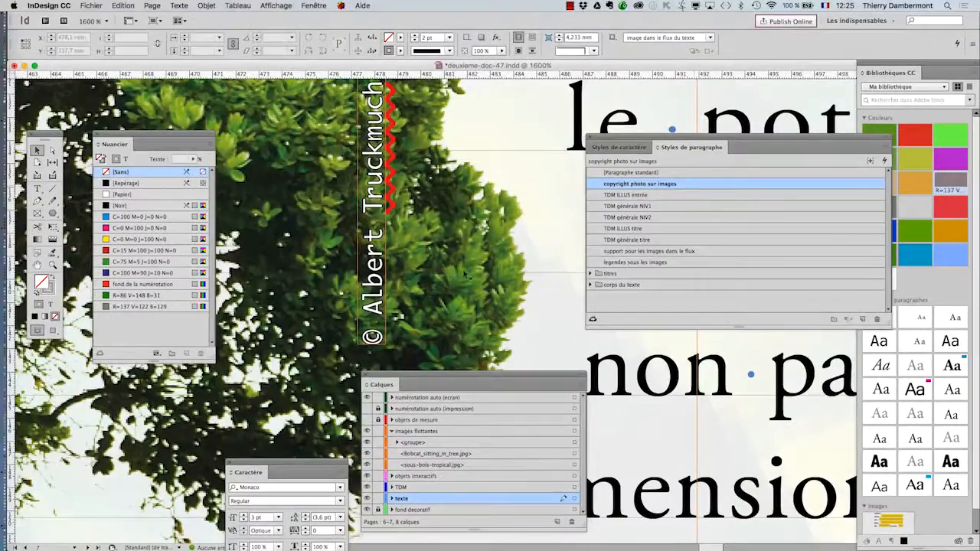
{"action": "scroll", "coordinate": [454, 272], "scroll_direction": "down", "scroll_amount": 3}
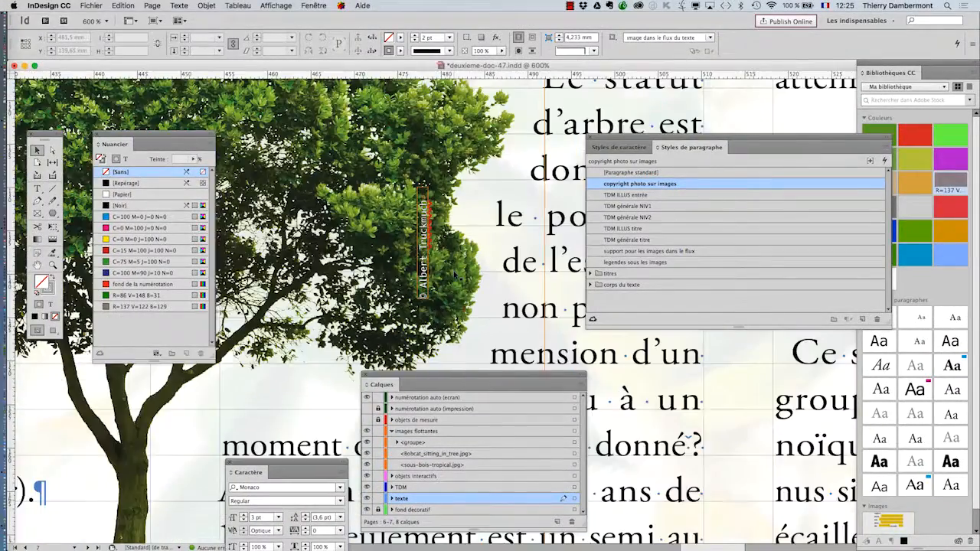
{"action": "scroll", "coordinate": [454, 273], "scroll_direction": "down", "scroll_amount": 3}
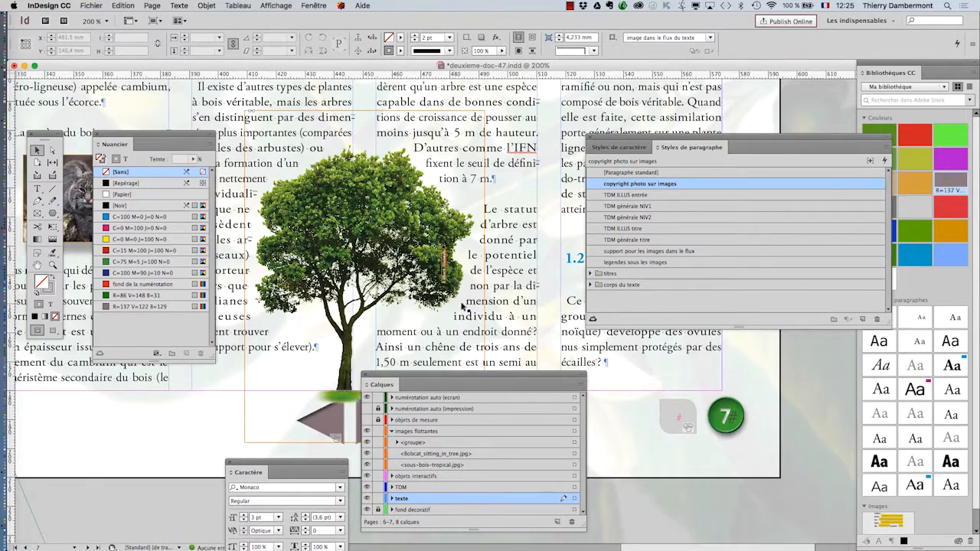
{"action": "left_click", "coordinate": [52, 330]}
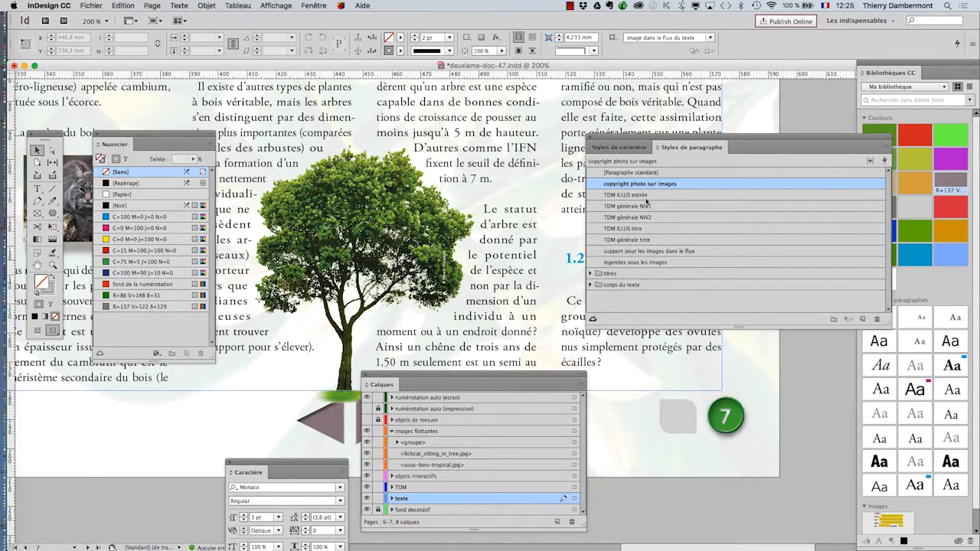
Move the paragraph styles and swatches lists off the page 7 text and show the whole spread 6–7 at 75%.
{"action": "left_click_drag", "start_coordinate": [609, 143], "coordinate": [789, 176]}
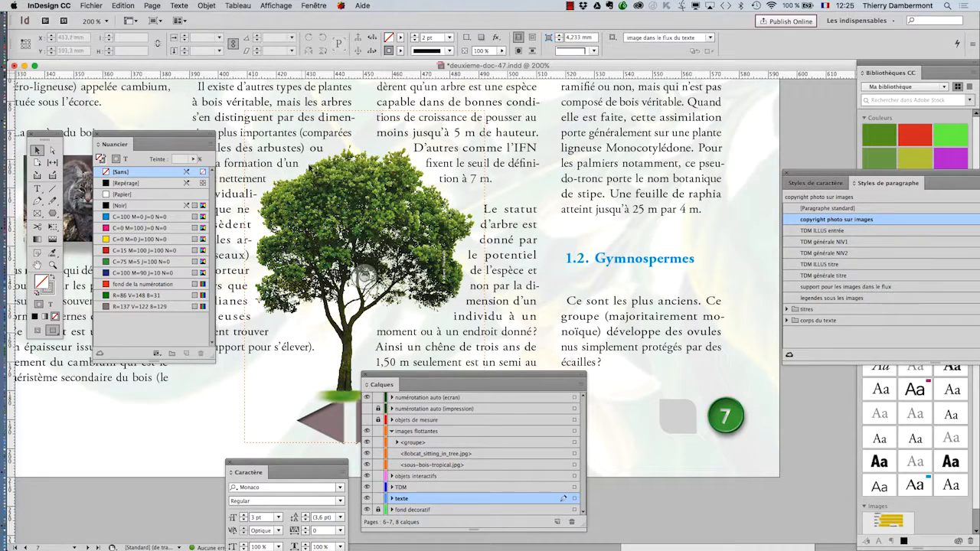
{"action": "left_click_drag", "start_coordinate": [170, 135], "coordinate": [145, 389]}
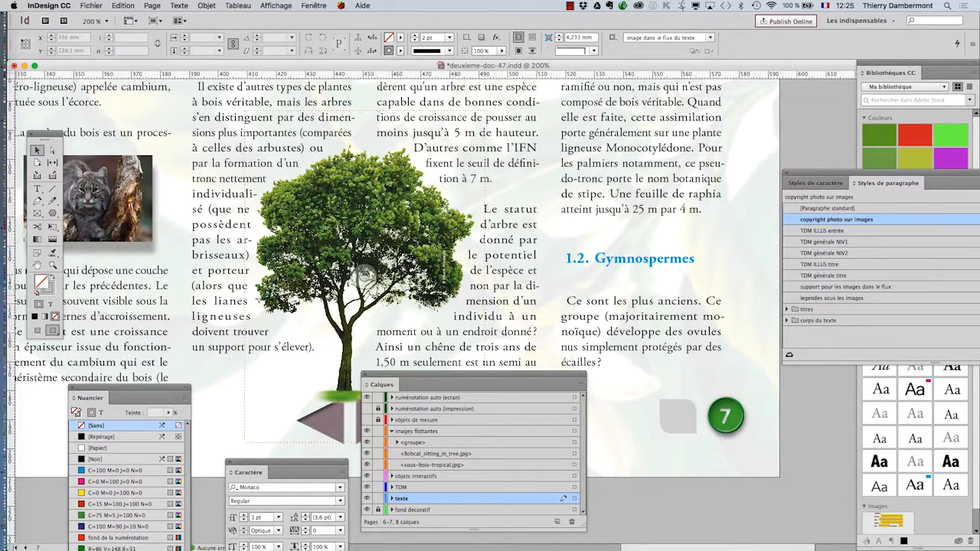
{"action": "scroll", "coordinate": [288, 267], "scroll_direction": "down", "scroll_amount": 2}
{"action": "scroll", "coordinate": [288, 268], "scroll_direction": "down", "scroll_amount": 2}
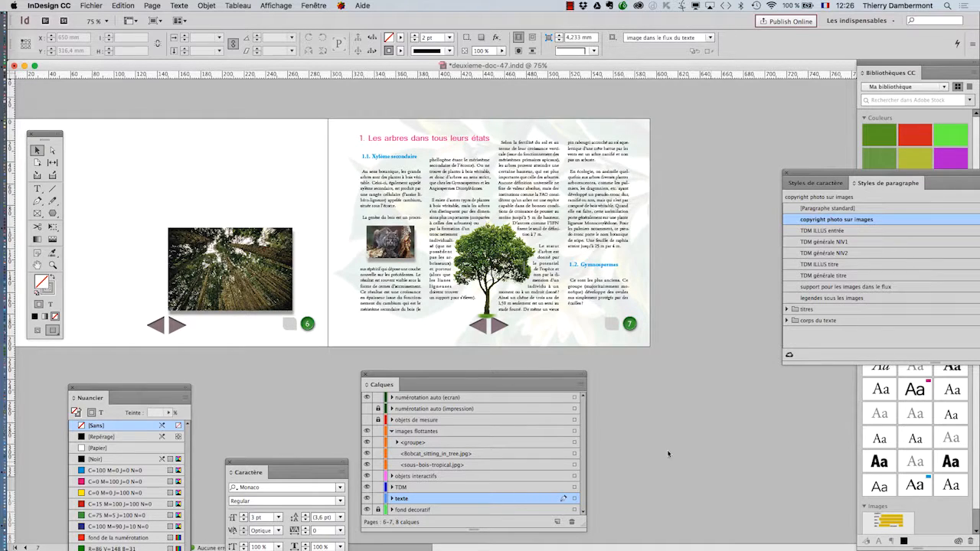
{"action": "left_click", "coordinate": [36, 265]}
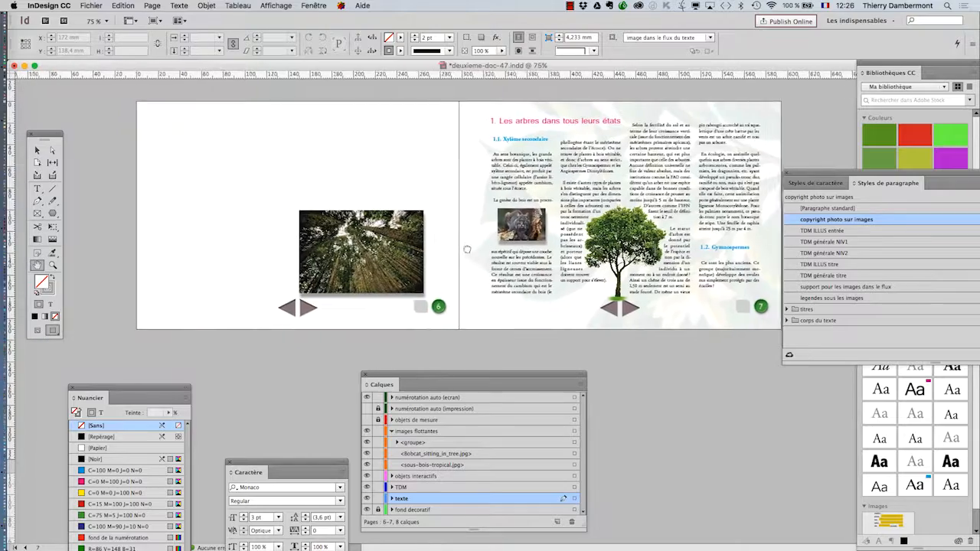